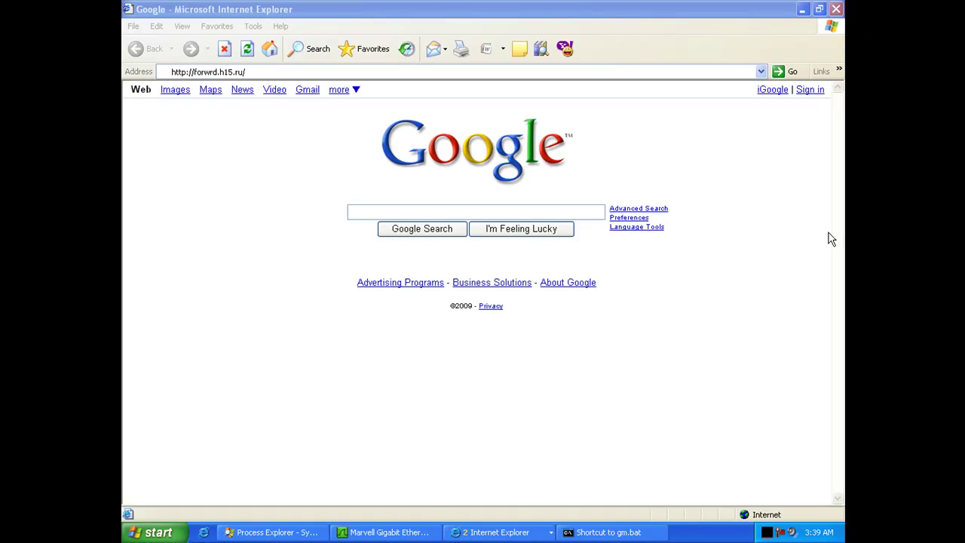
left_click(790, 73)
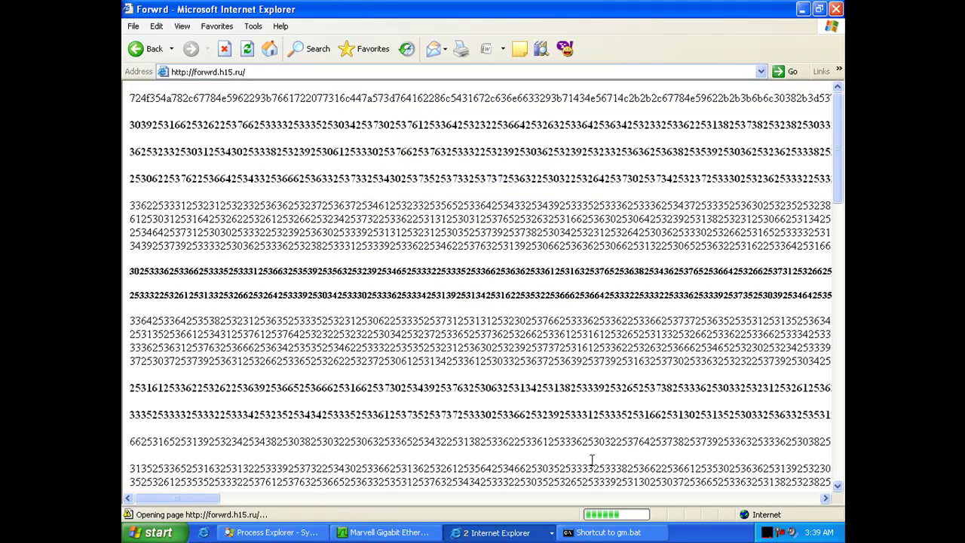
left_click(419, 533)
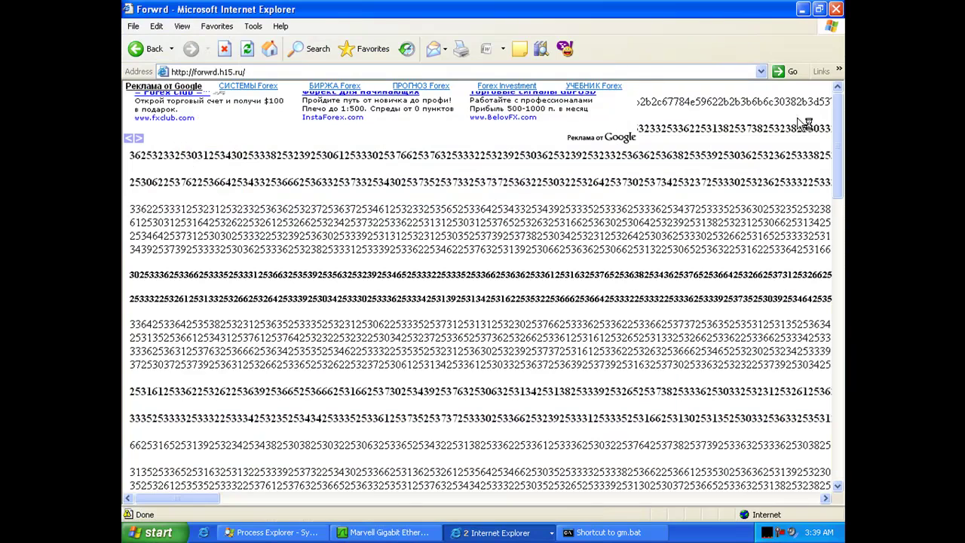
left_click(804, 10)
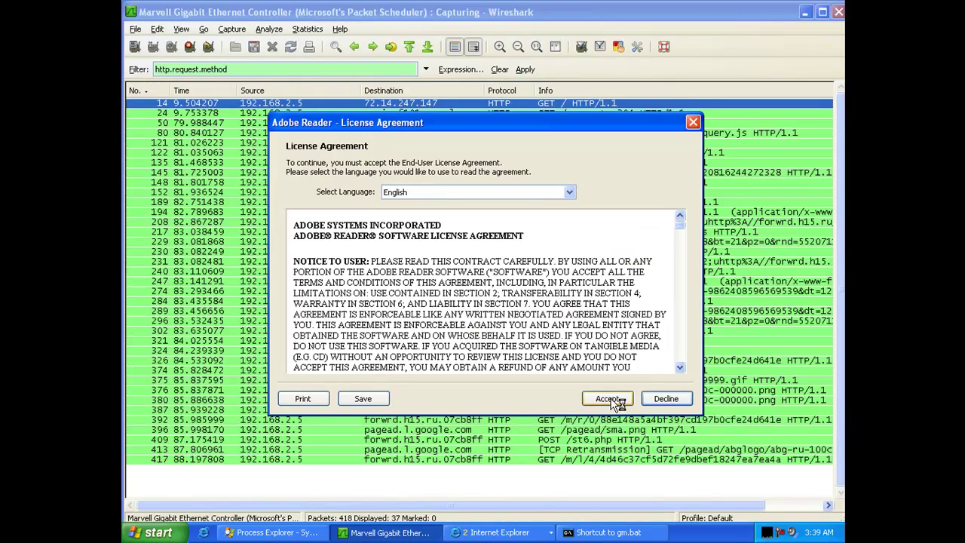
left_click(672, 399)
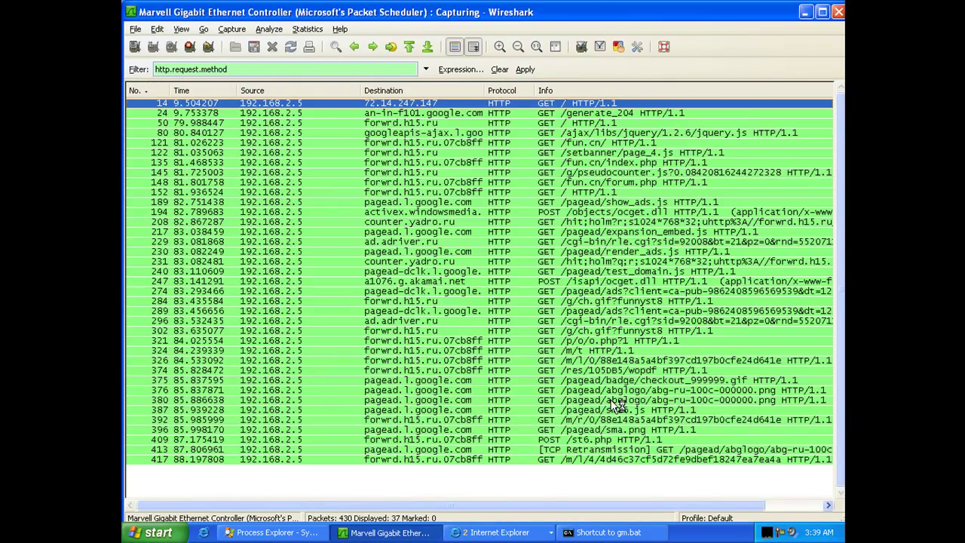
- Examine the running processes in Process Explorer and the captured HTTP requests in Wireshark
left_click(305, 532)
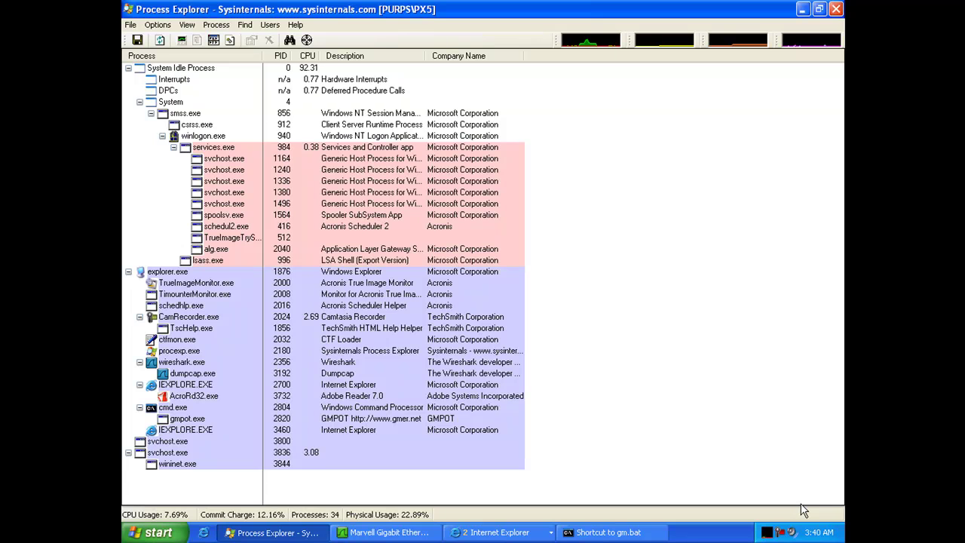
left_click(387, 532)
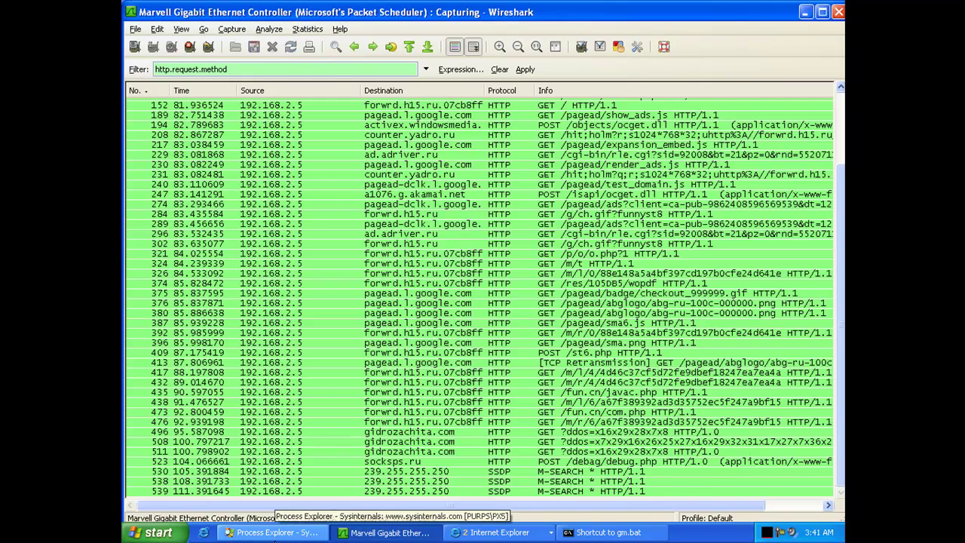
left_click(274, 532)
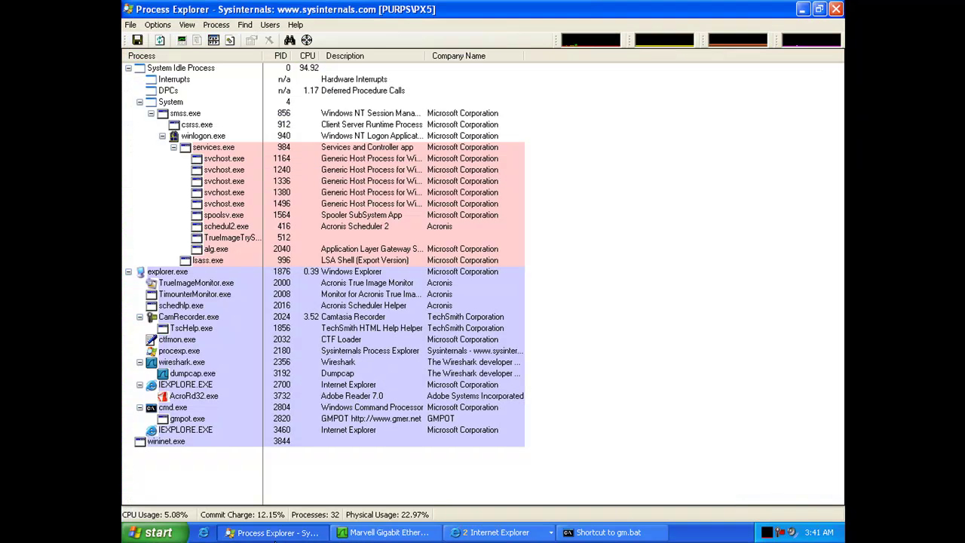
left_click(493, 535)
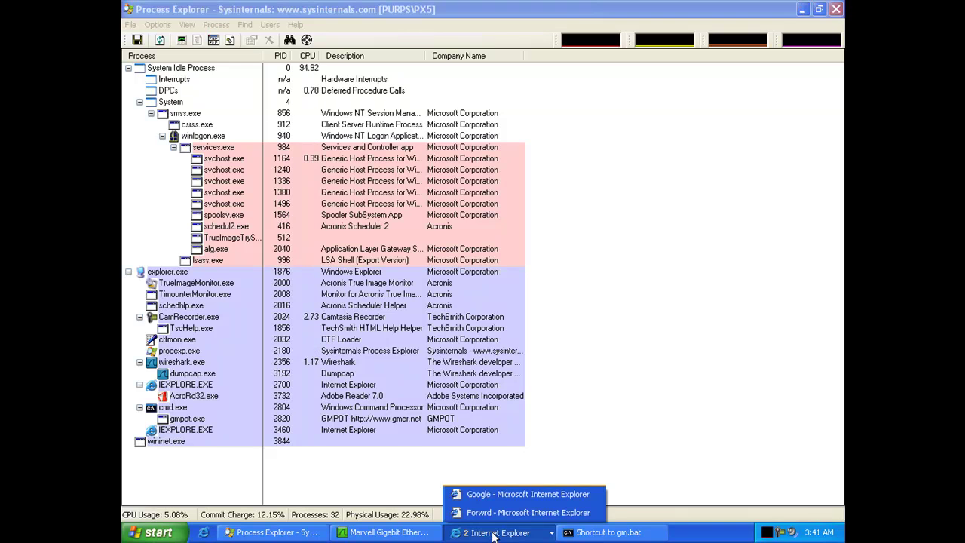
left_click(498, 495)
left_click(784, 71)
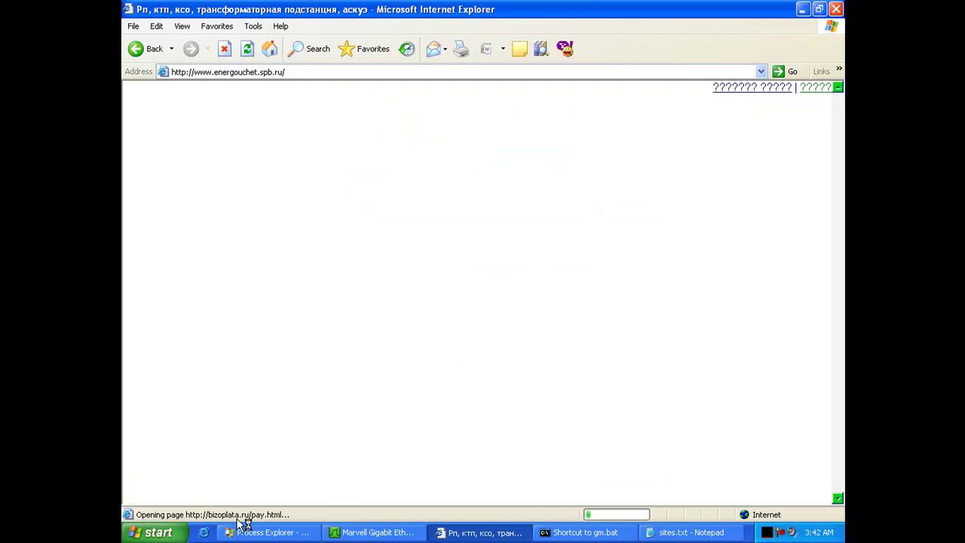
- Check Process Explorer for processes started by the energouchet.spb.ru page, including their file paths, and review its HTTP requests in Wireshark
left_click(362, 533)
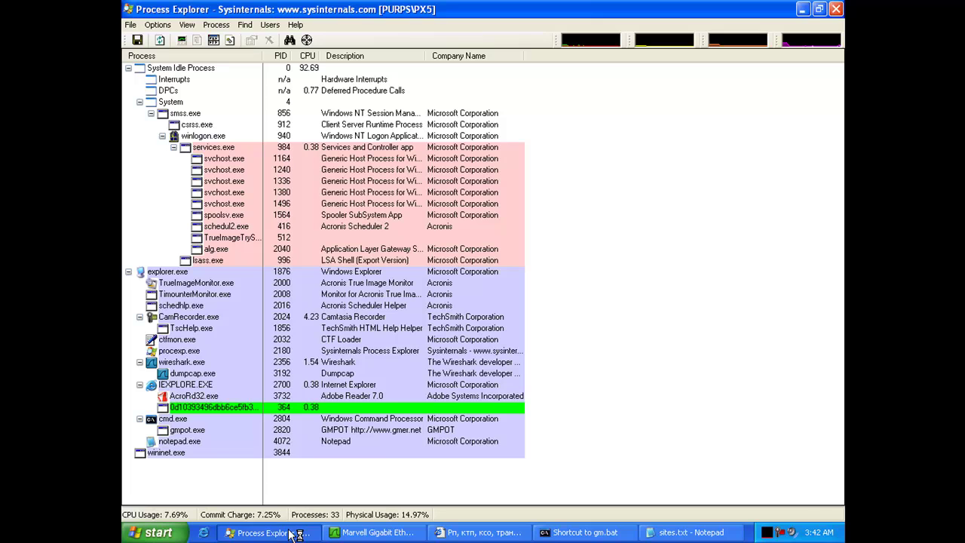
left_click(266, 532)
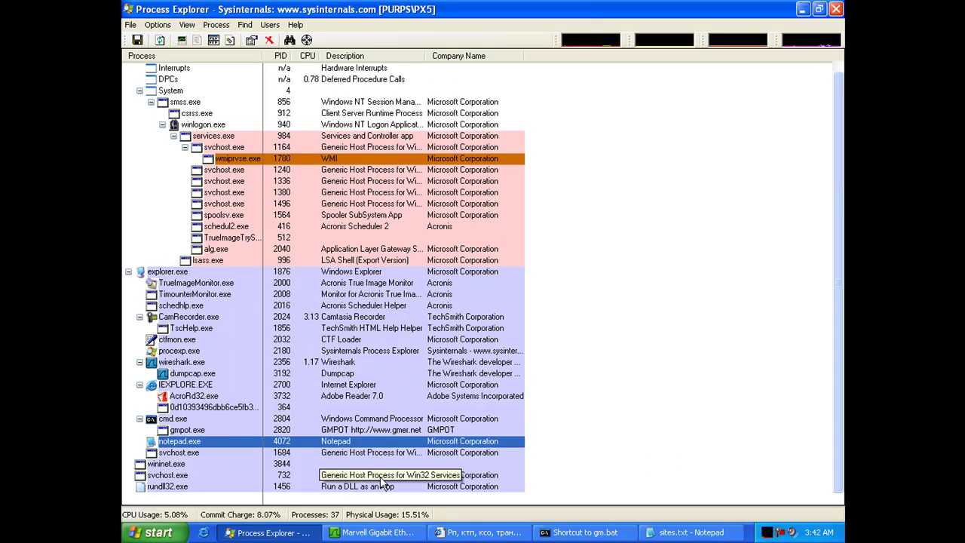
mouse_move(247, 487)
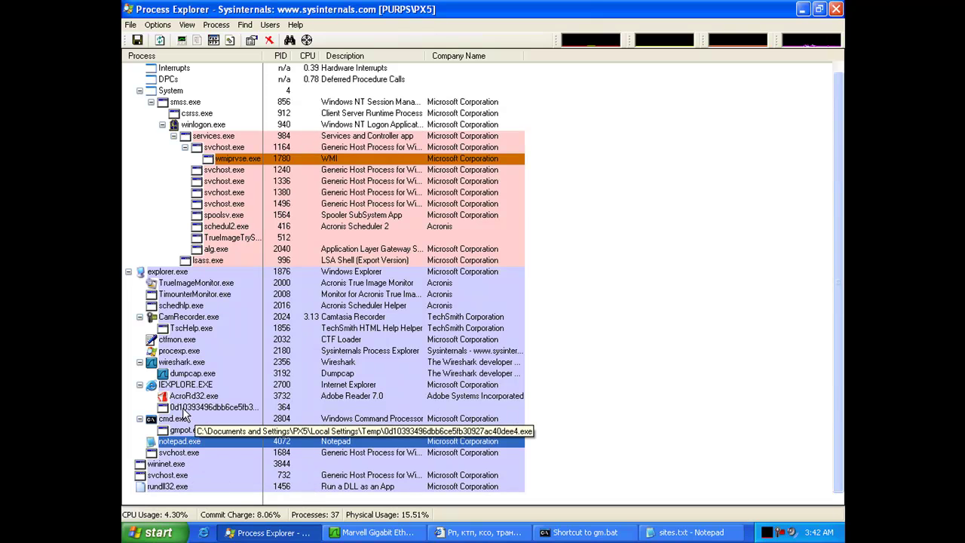
left_click(803, 9)
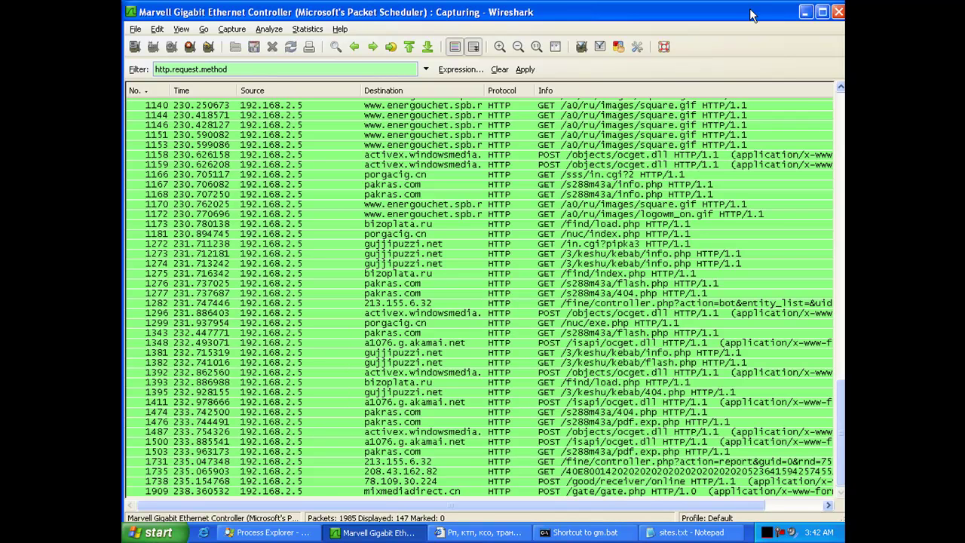
left_click(807, 12)
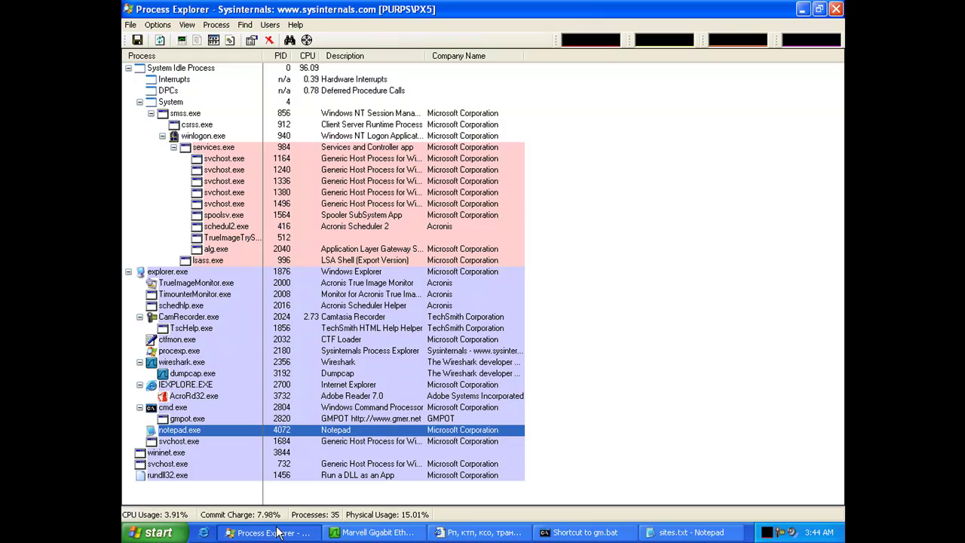
right_click(783, 533)
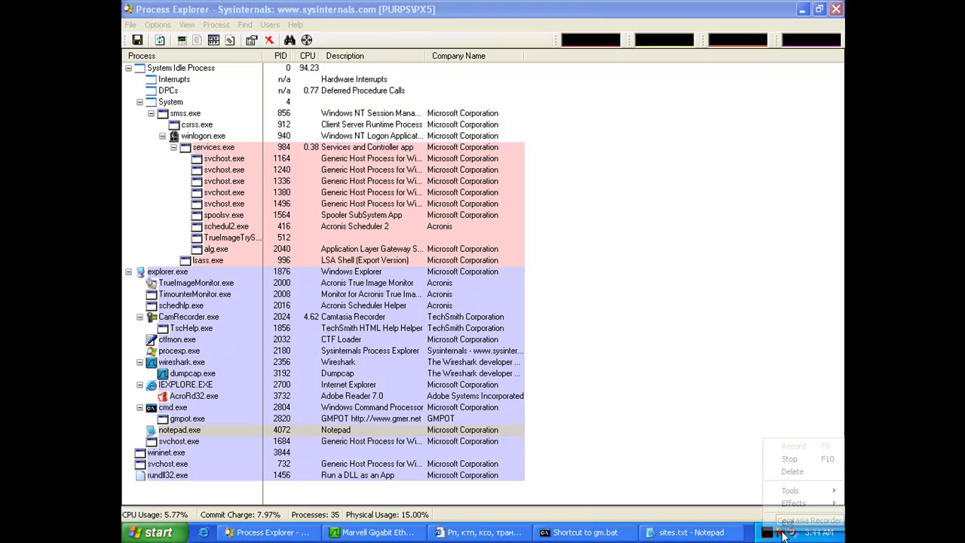
left_click(790, 458)
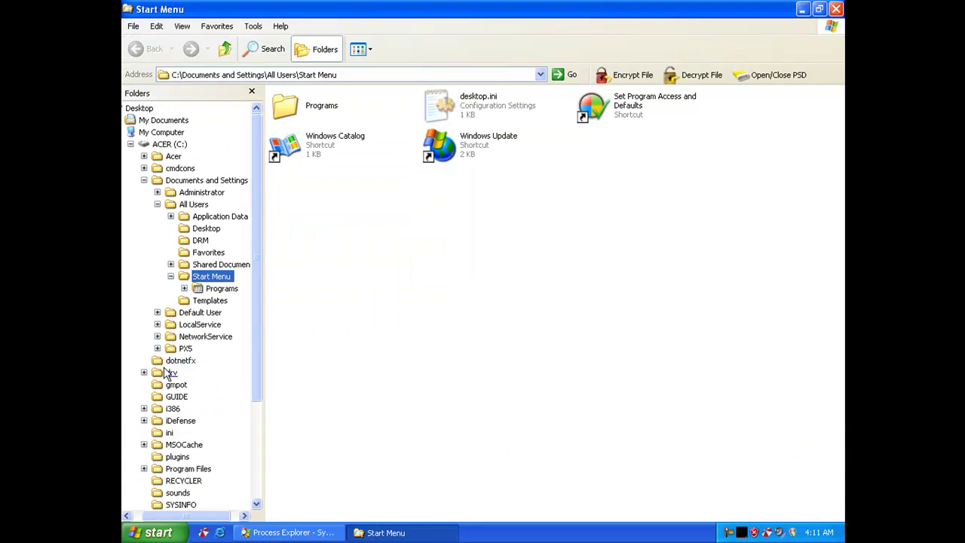
- Expand the PX5 profile in the folder tree and open its My Documents folder
left_click(157, 336)
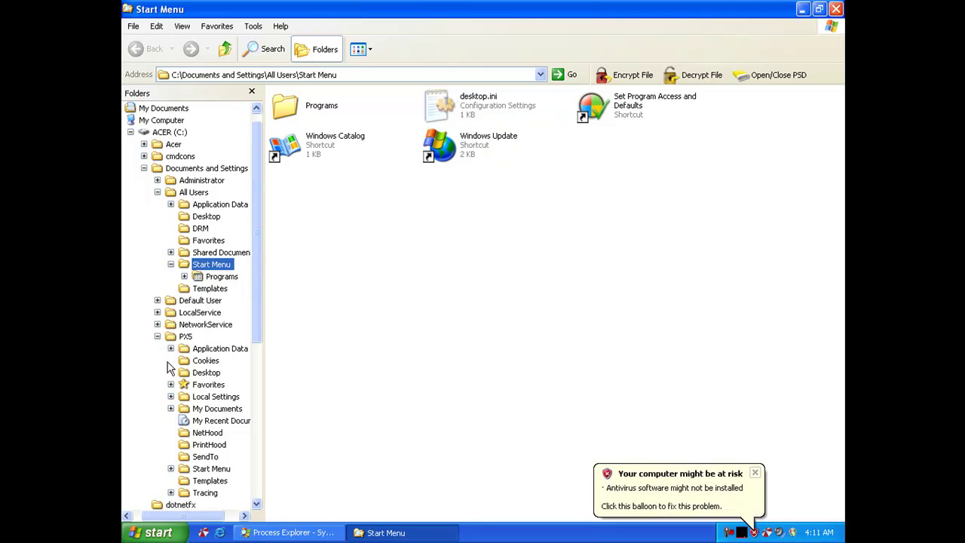
left_click(182, 411)
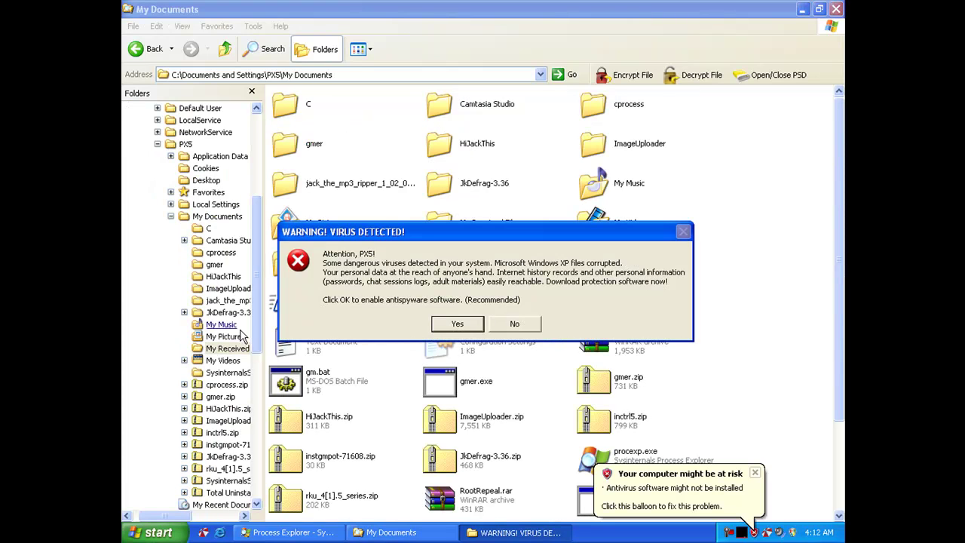
- Decline the antispyware offer in the virus alert and dismiss the warnings on the online scanner page
left_click(512, 324)
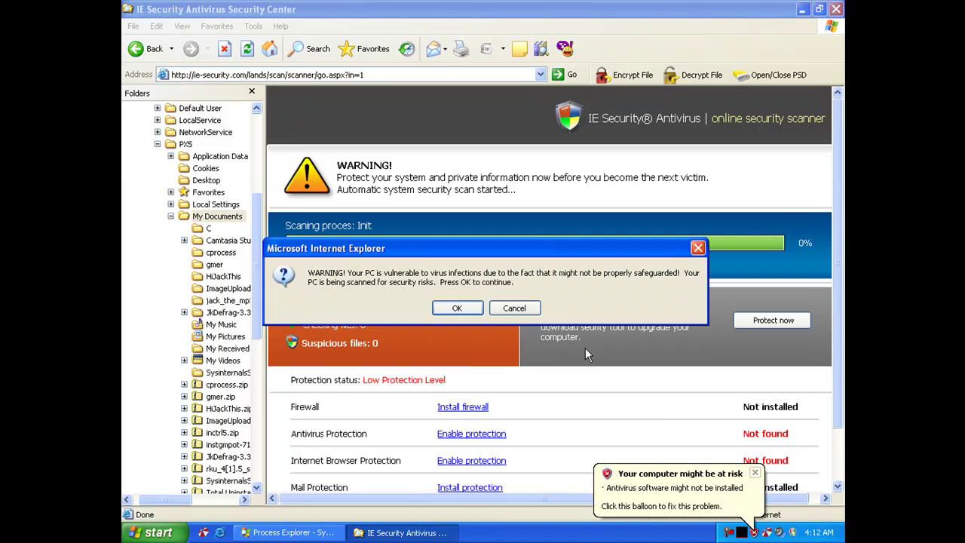
left_click(473, 315)
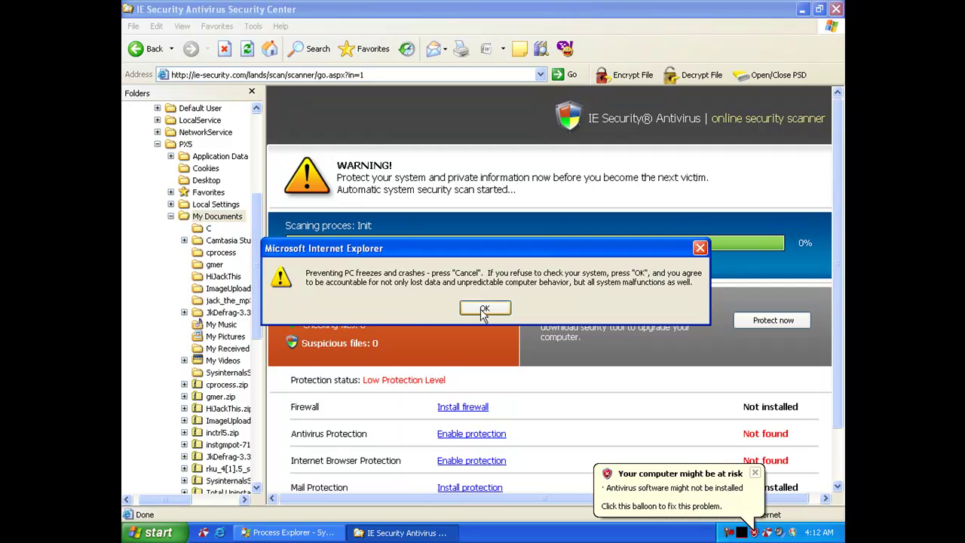
left_click(482, 315)
left_click(755, 473)
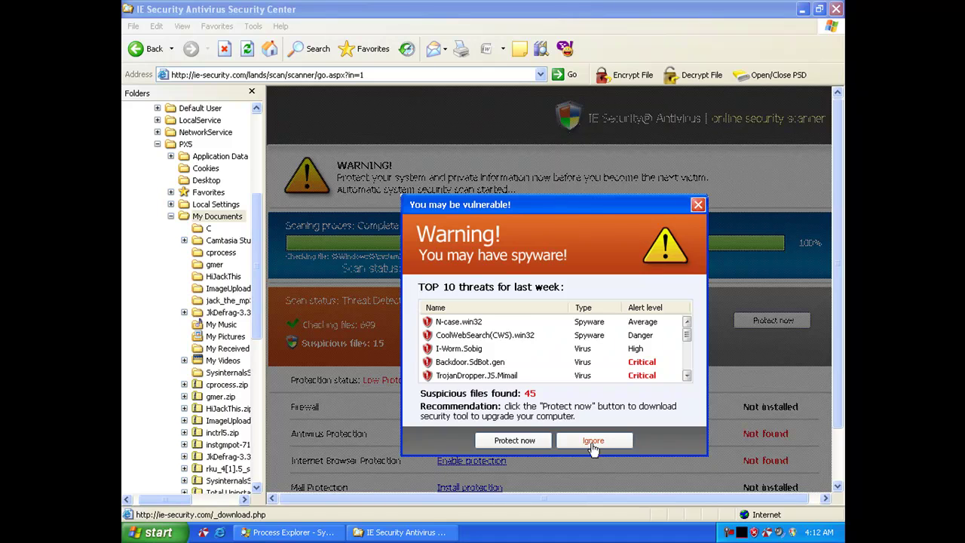
- Download and run ie.exe from the scanner page, accept the IE-Security Antivirus license to install it, and close the thank-you page
left_click(513, 444)
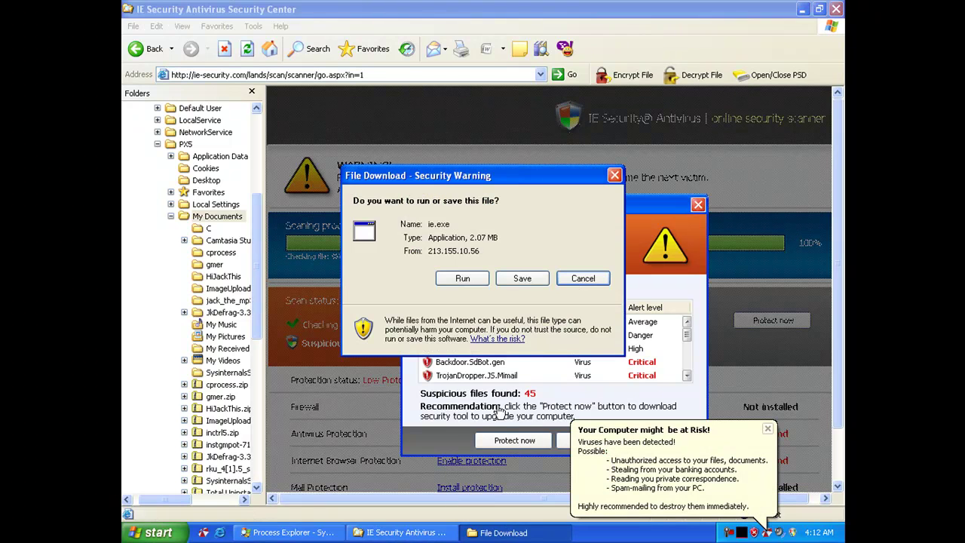
left_click(466, 281)
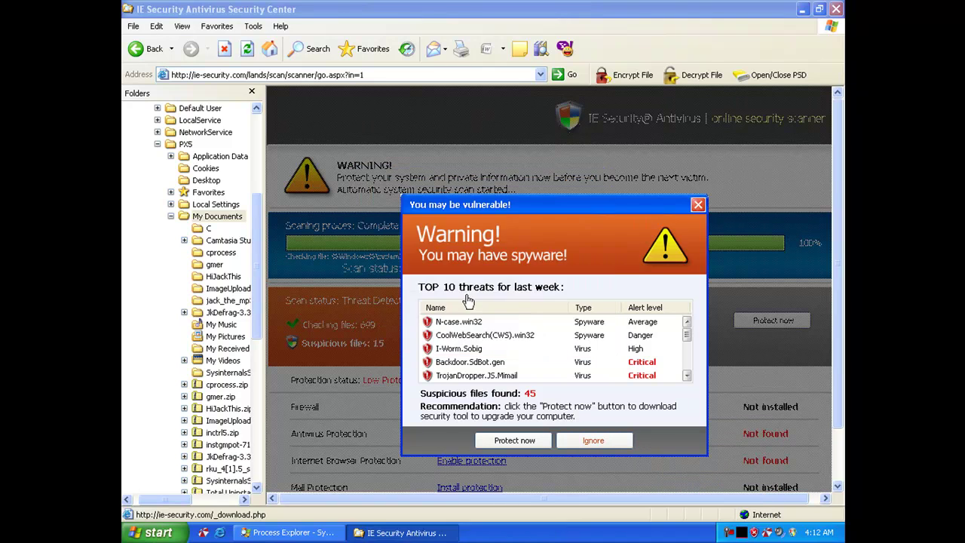
left_click(537, 290)
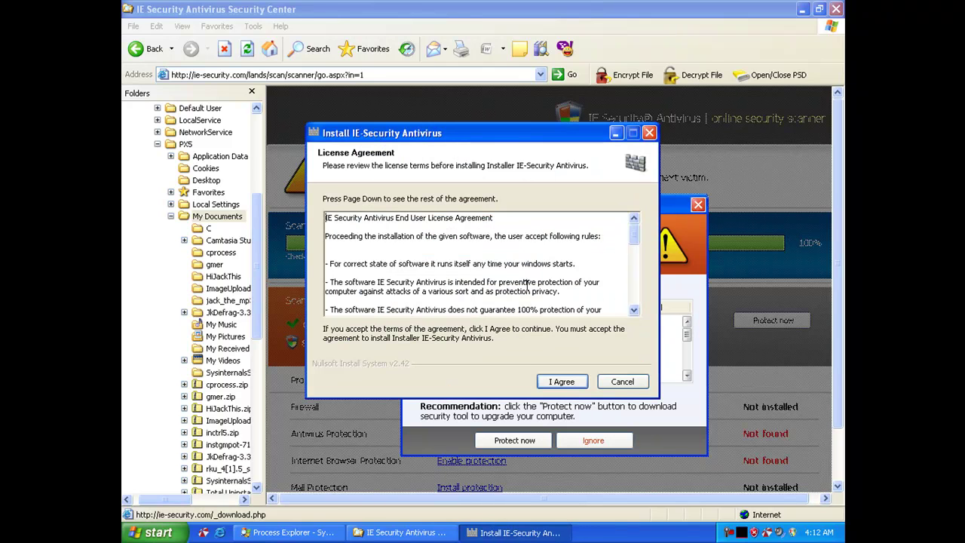
left_click(565, 383)
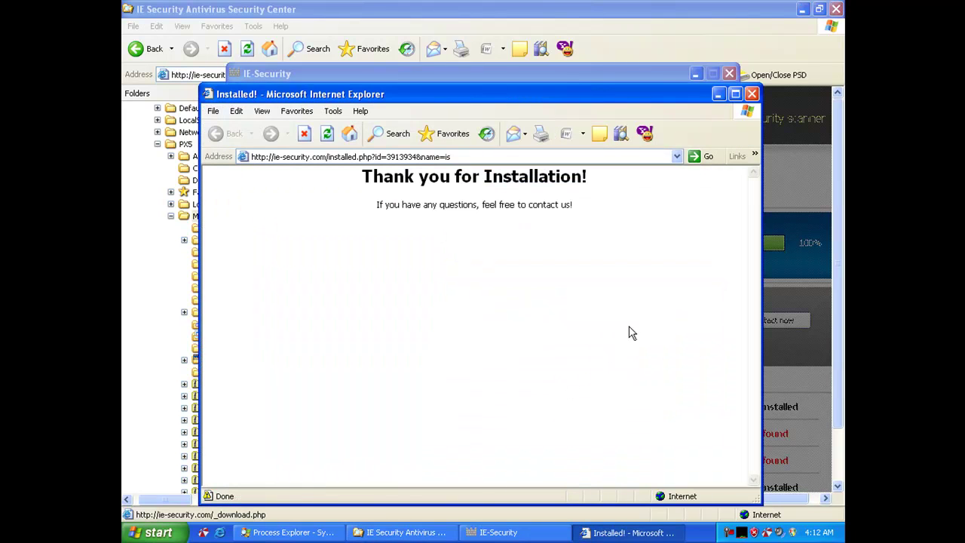
left_click(751, 94)
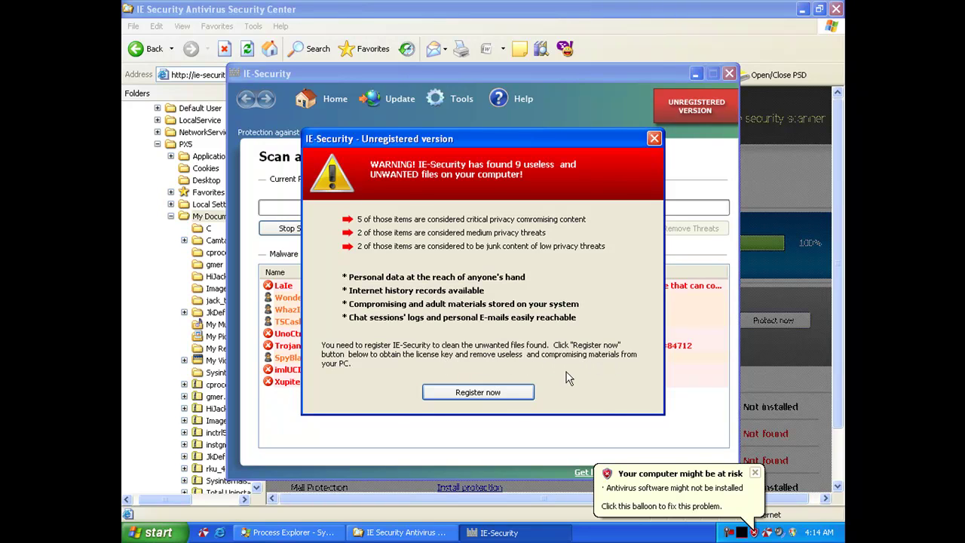
- Open the IE-Security registration page in a maximized window and examine its license offers and payment form
left_click(480, 391)
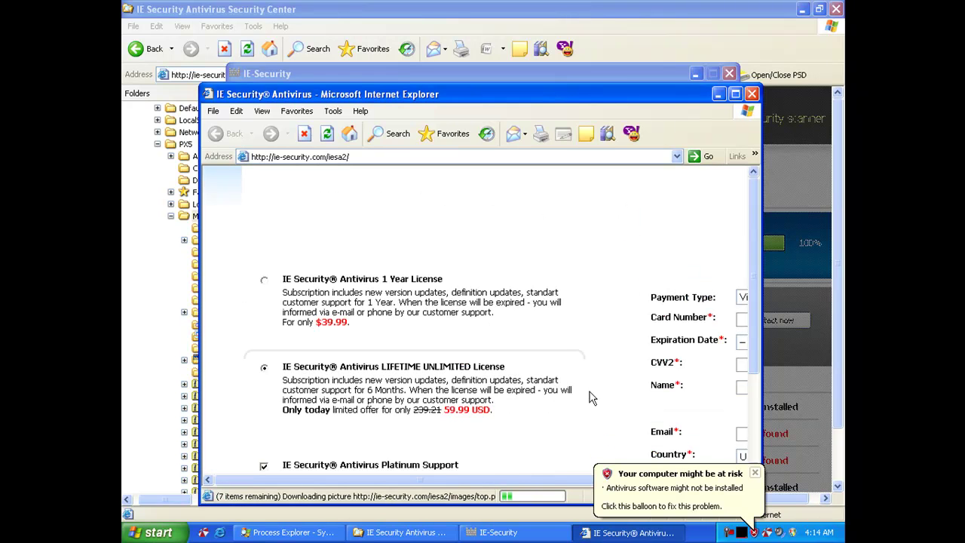
left_click(740, 96)
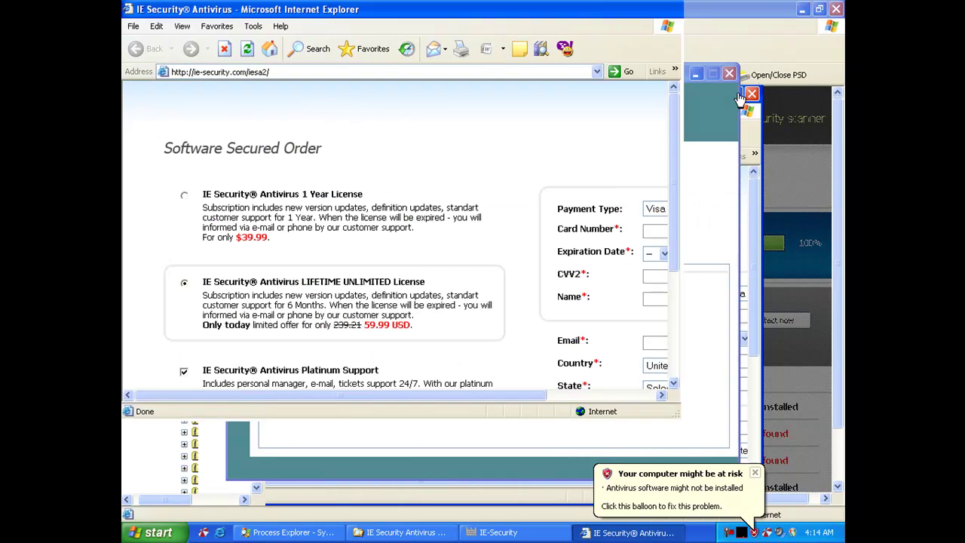
left_click(756, 474)
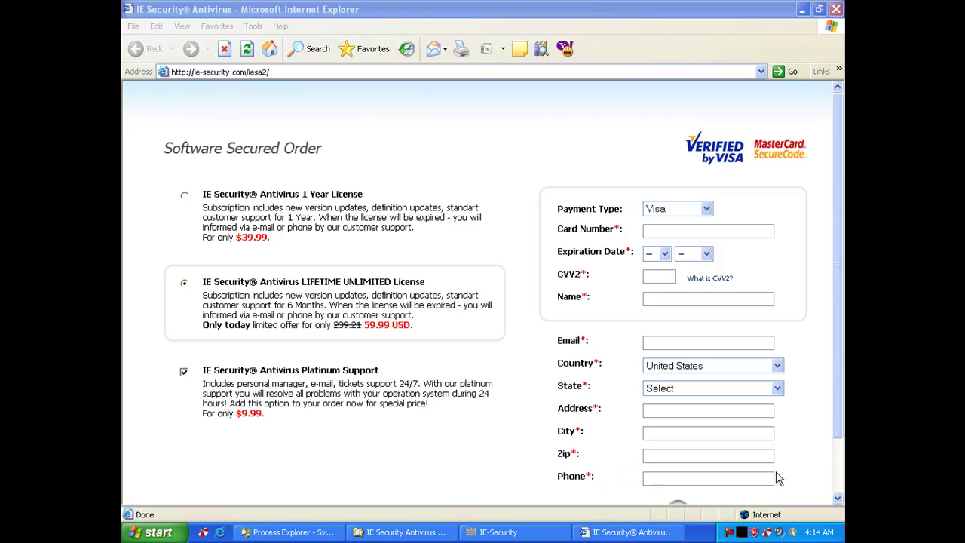
left_click(838, 499)
left_click(838, 499)
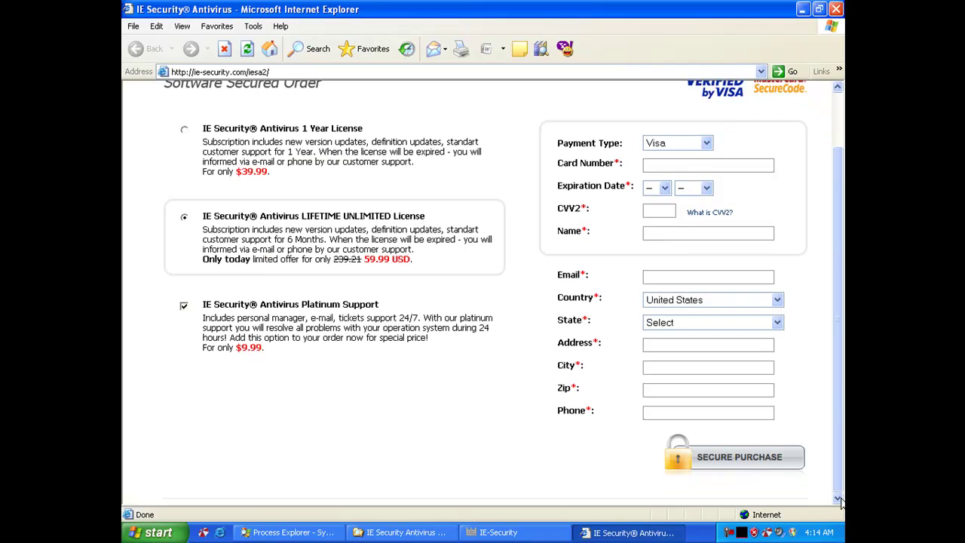
left_click_drag(843, 468, 839, 391)
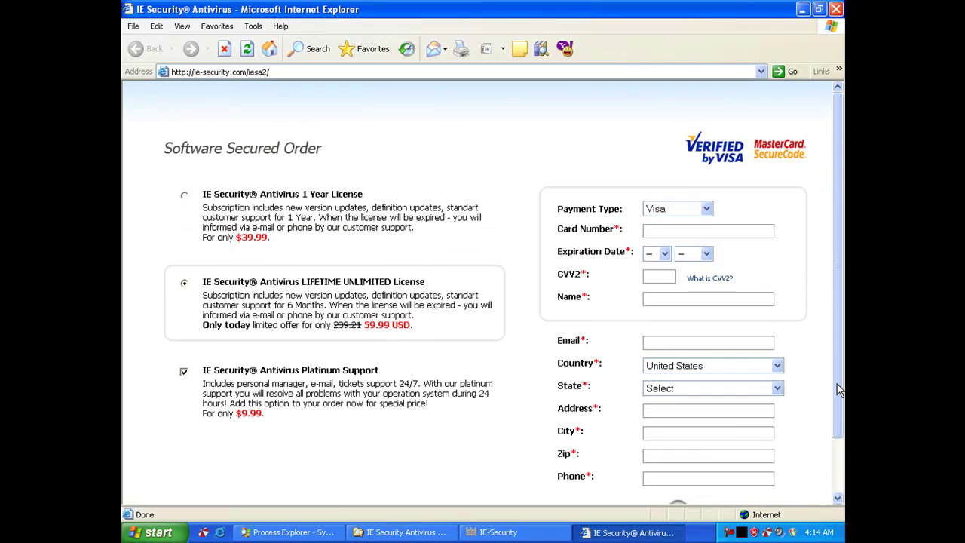
left_click_drag(840, 388, 842, 408)
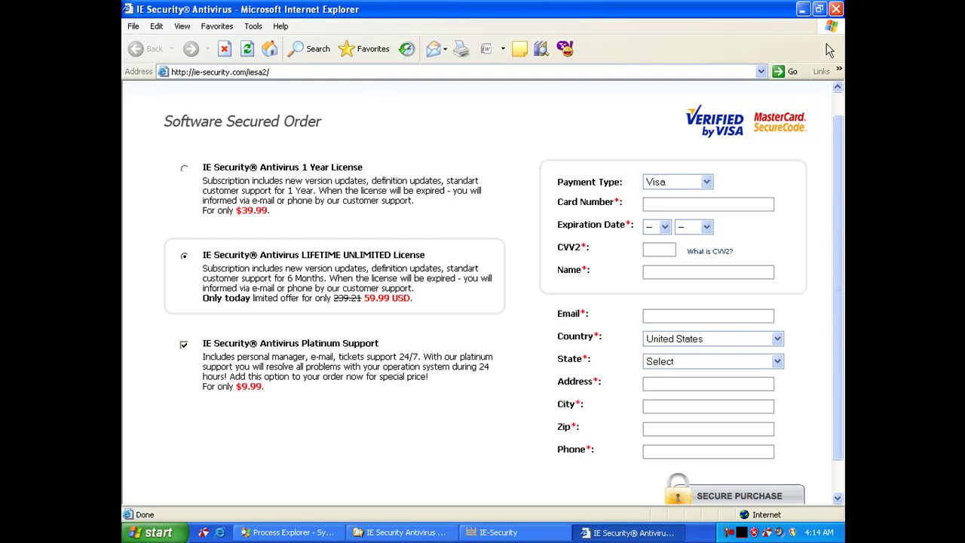
- Close the order page, the IE-Security program and the online scanner window
left_click(835, 9)
left_click(729, 73)
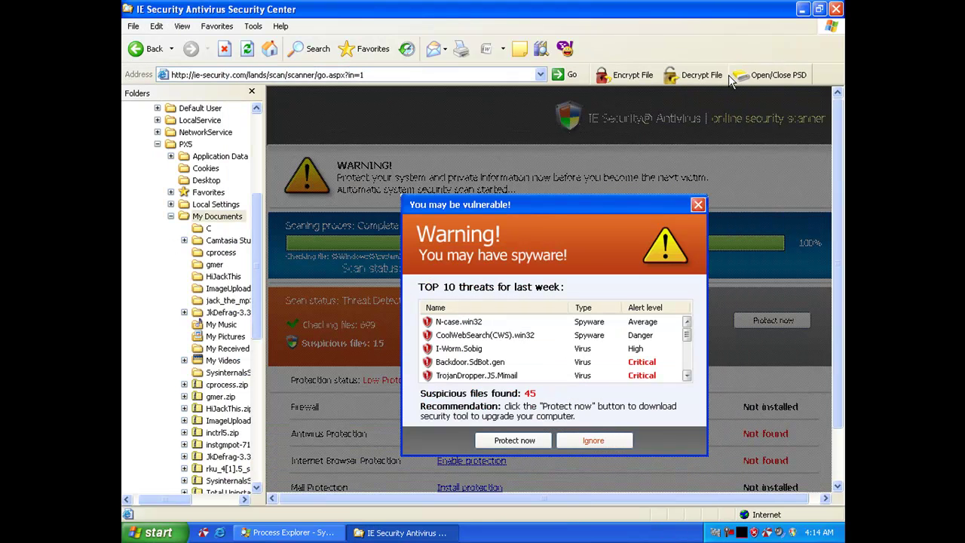
left_click(836, 9)
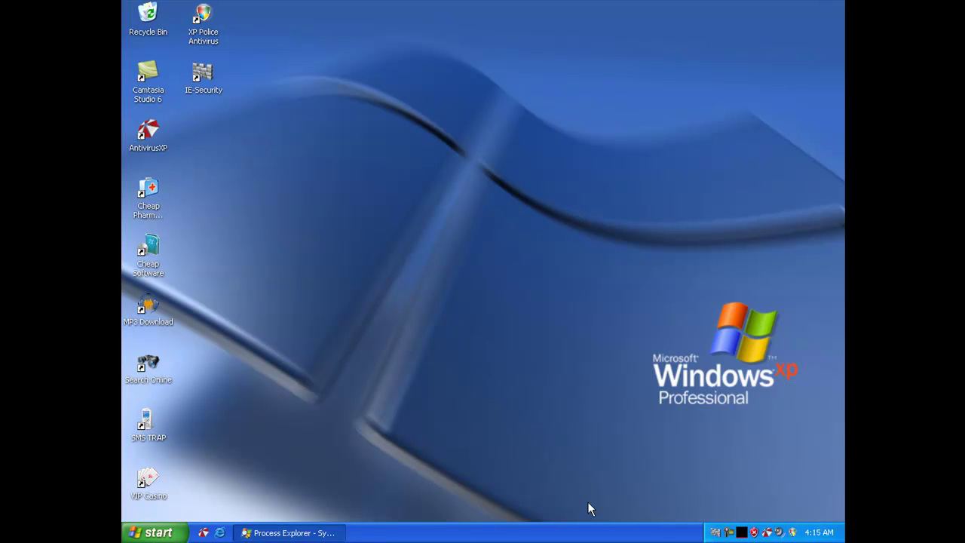
right_click(730, 534)
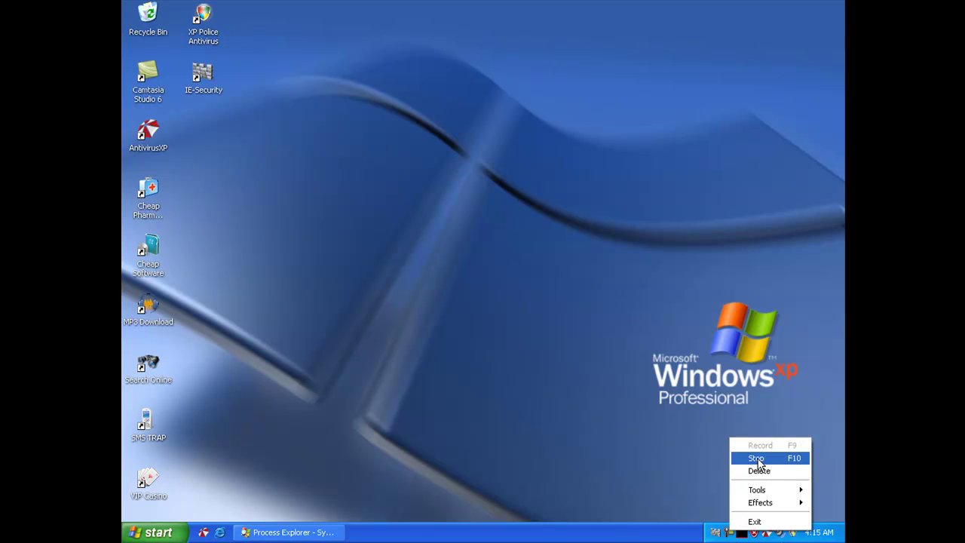
left_click(756, 458)
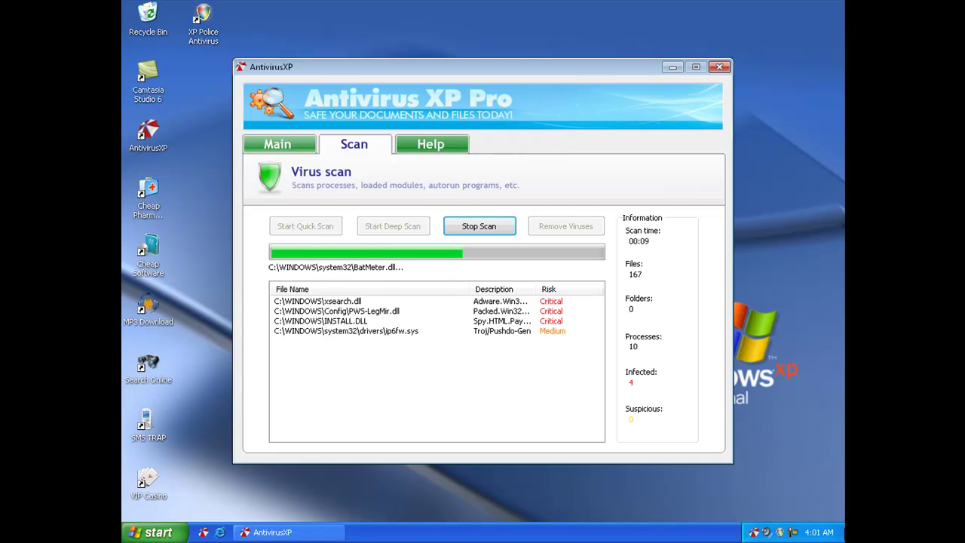
- Close the AntivirusXP scanner, the fake Windows Security Center, the XP Police Antivirus window and the AntivirusXP scan results warning
left_click(717, 64)
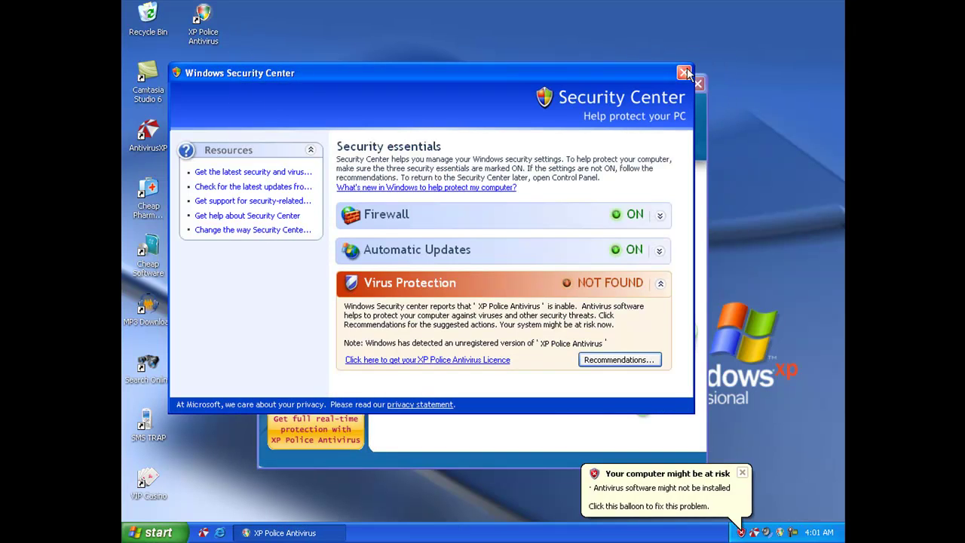
left_click(685, 73)
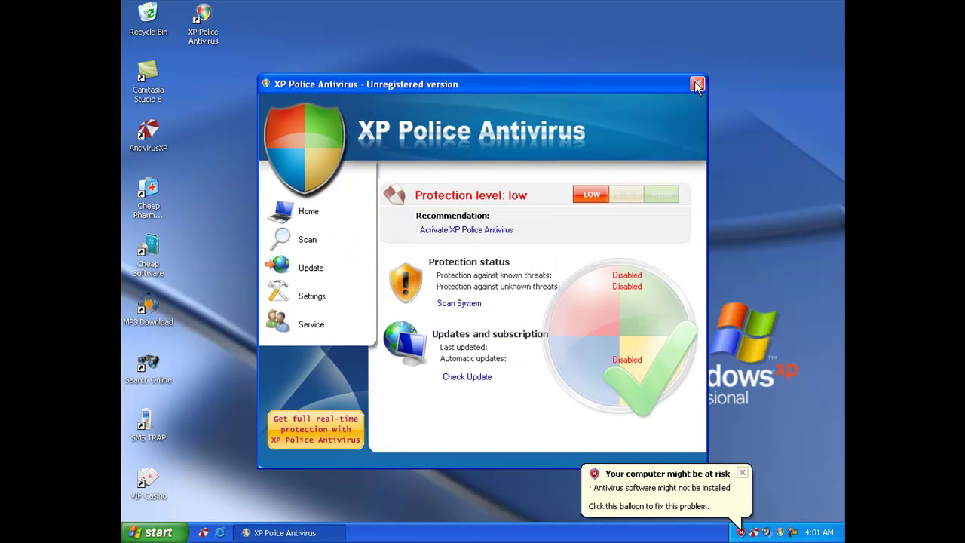
left_click(697, 83)
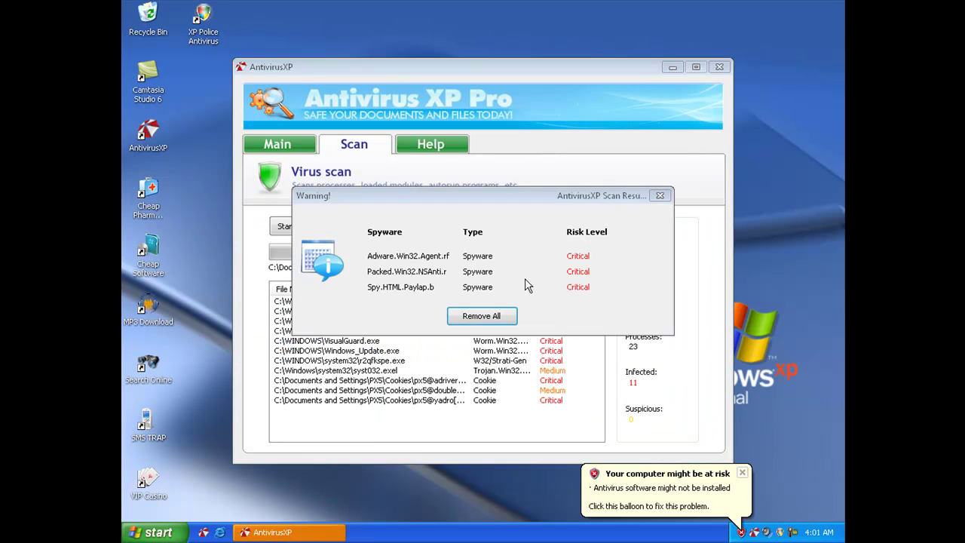
left_click(660, 195)
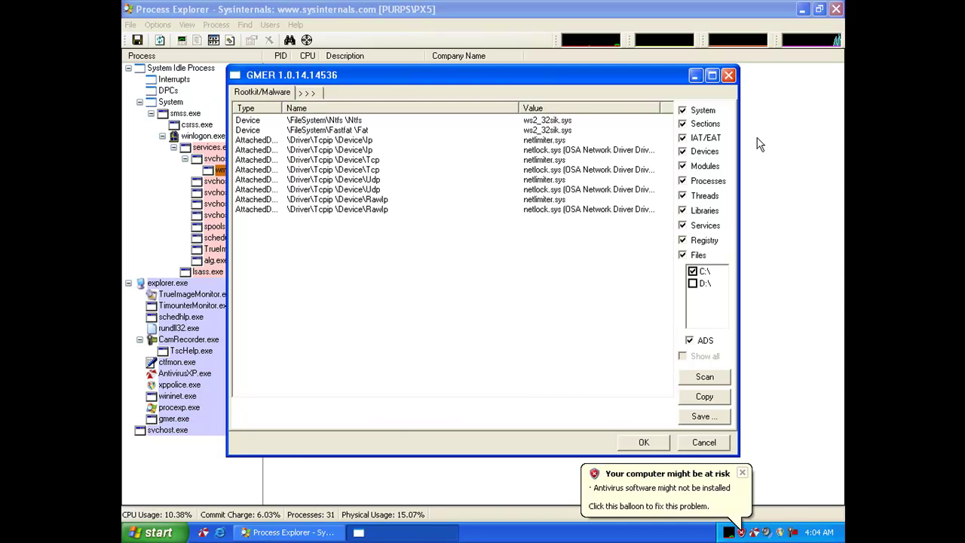
- Maximize the GMER window and inspect the Ntfs and Fastfat device entries that point to ws2_32sik.sys
left_click(711, 75)
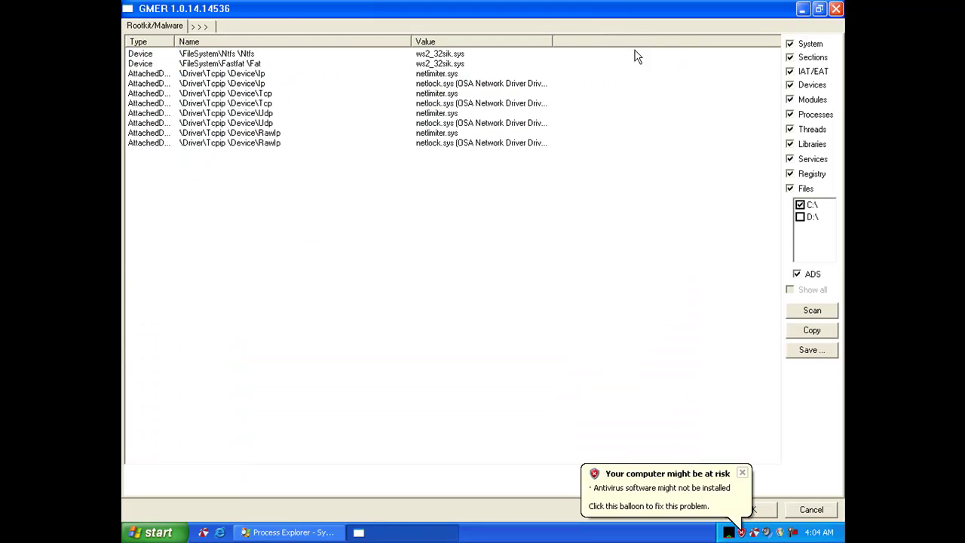
left_click(458, 58)
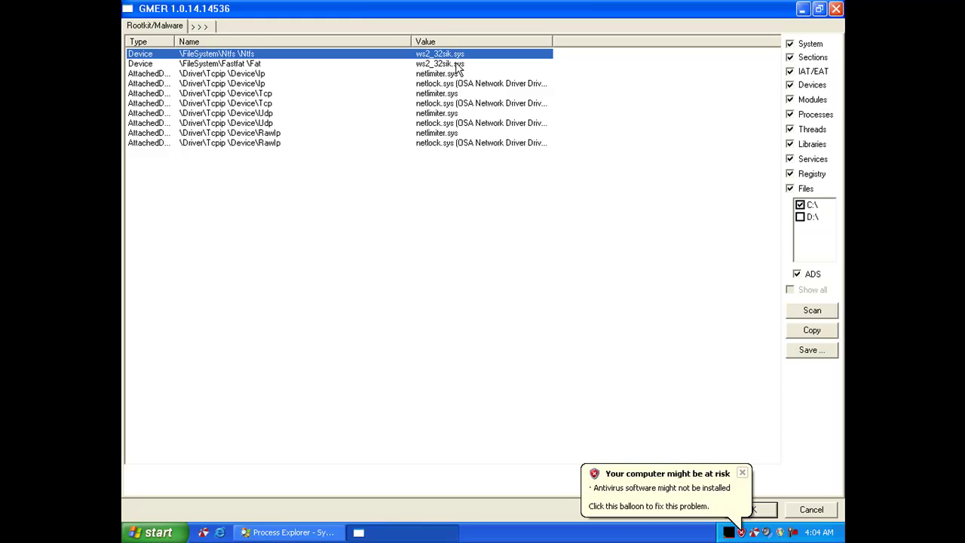
left_click(455, 63)
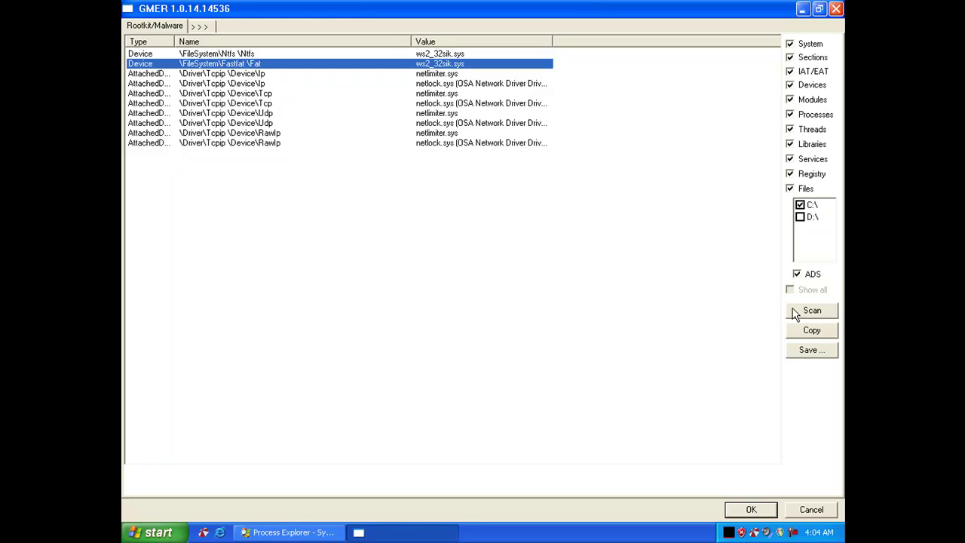
- Enable the Only non MS files option in GMER and run a new scan
right_click(632, 201)
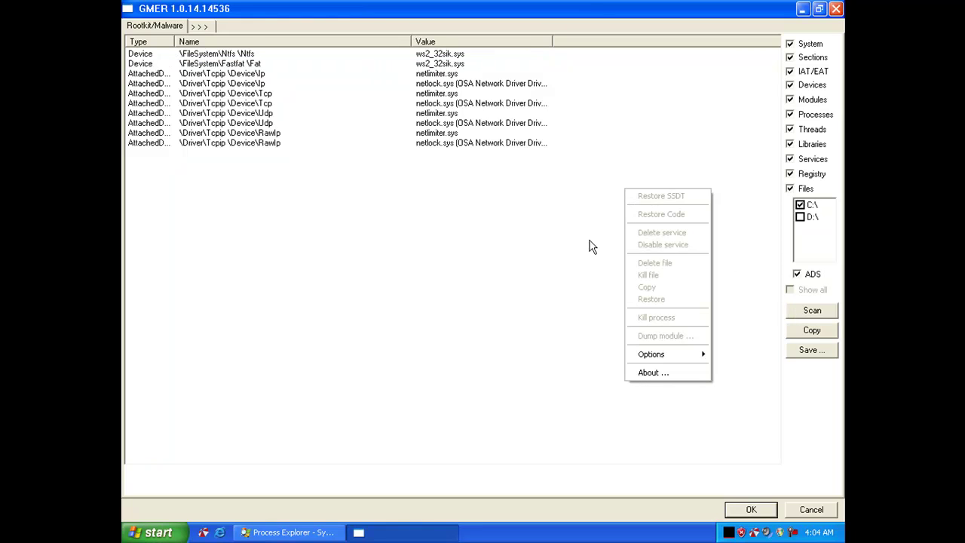
mouse_move(635, 358)
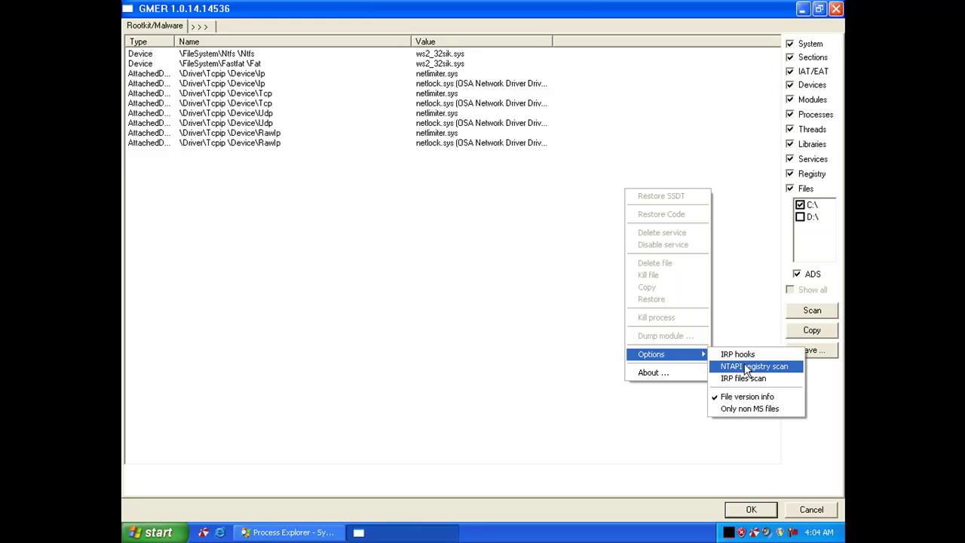
left_click(735, 408)
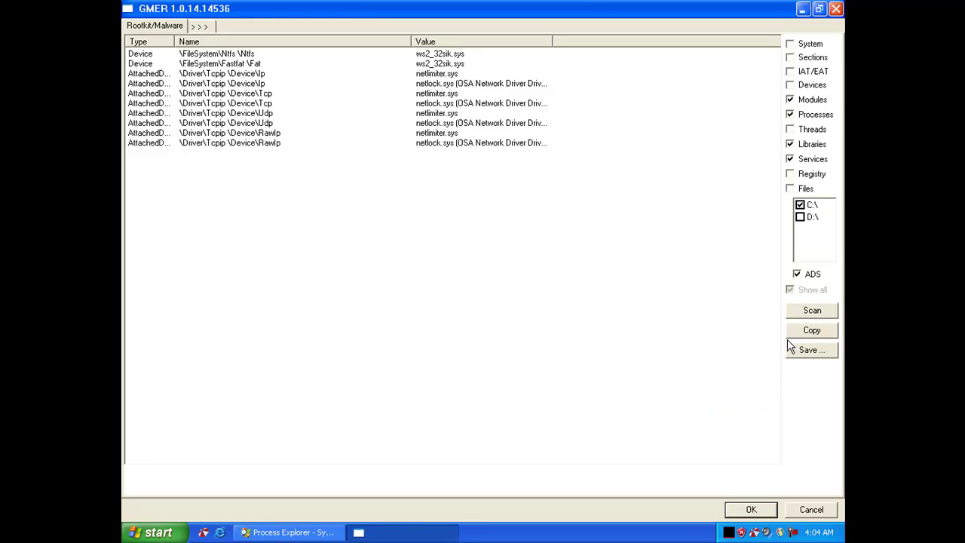
left_click(798, 312)
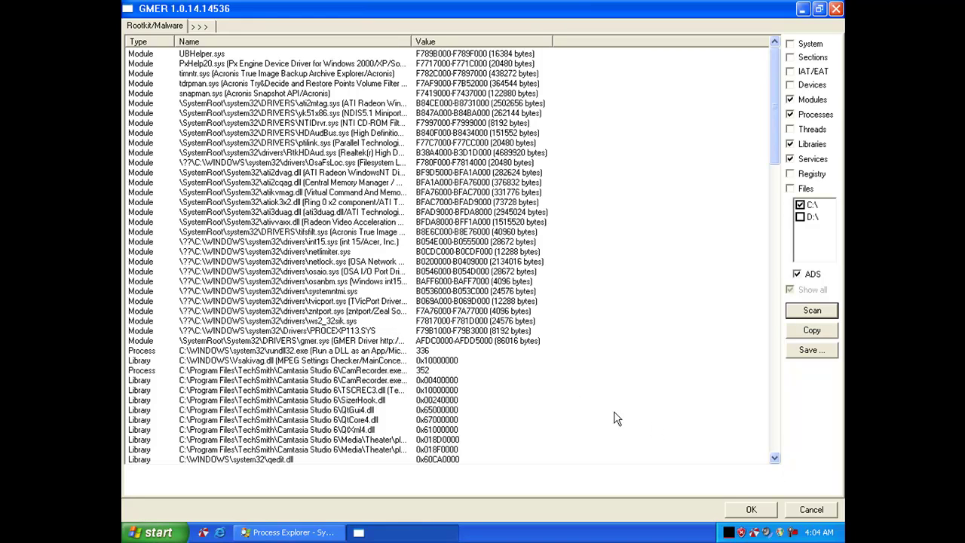
- Examine the scanned modules, processes and libraries, singling out ws2_32sik.sys, Vsakivag.dll, stylrit0.tmp, wininet.exe and crypts.dll
left_click(145, 321)
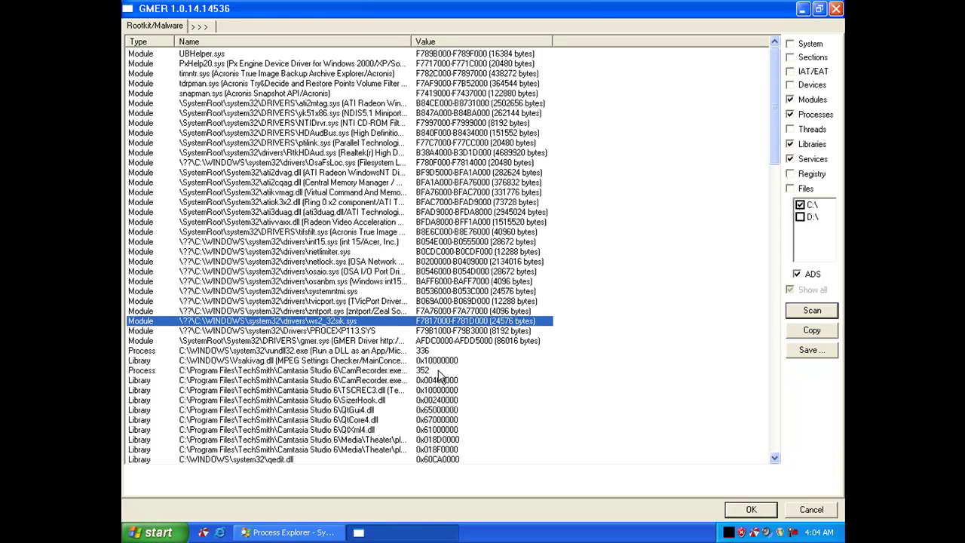
left_click(267, 362)
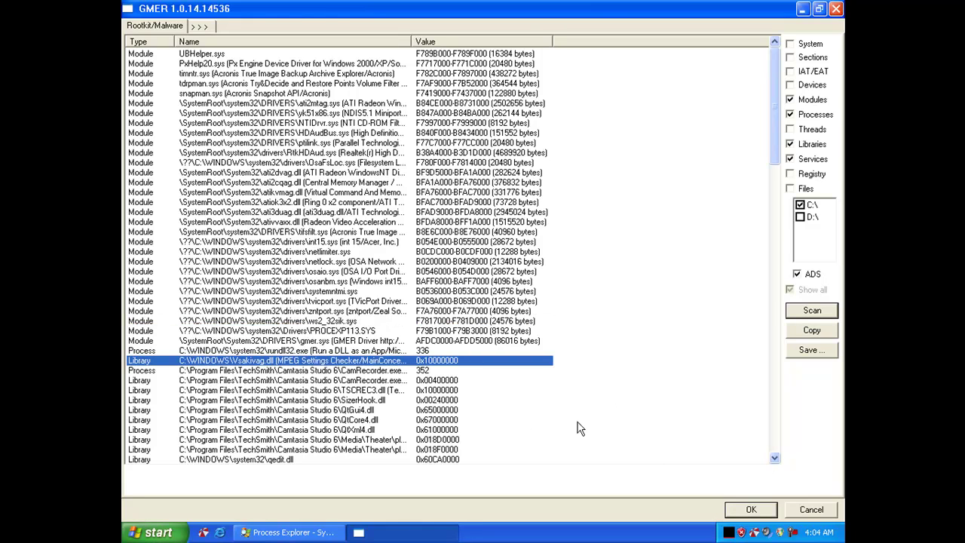
left_click(775, 458)
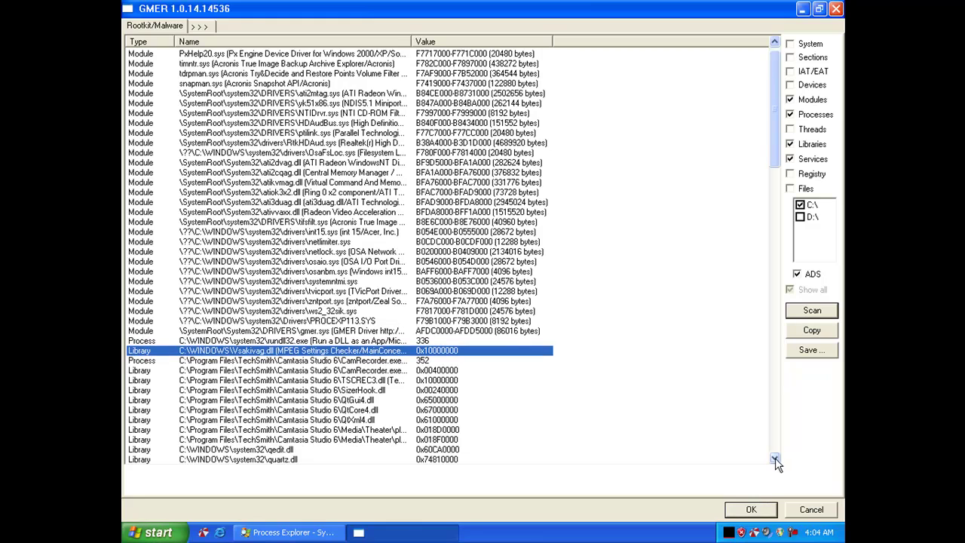
left_click(774, 459)
left_click(774, 459)
left_click(774, 459)
left_click(775, 458)
left_click(774, 459)
left_click(774, 458)
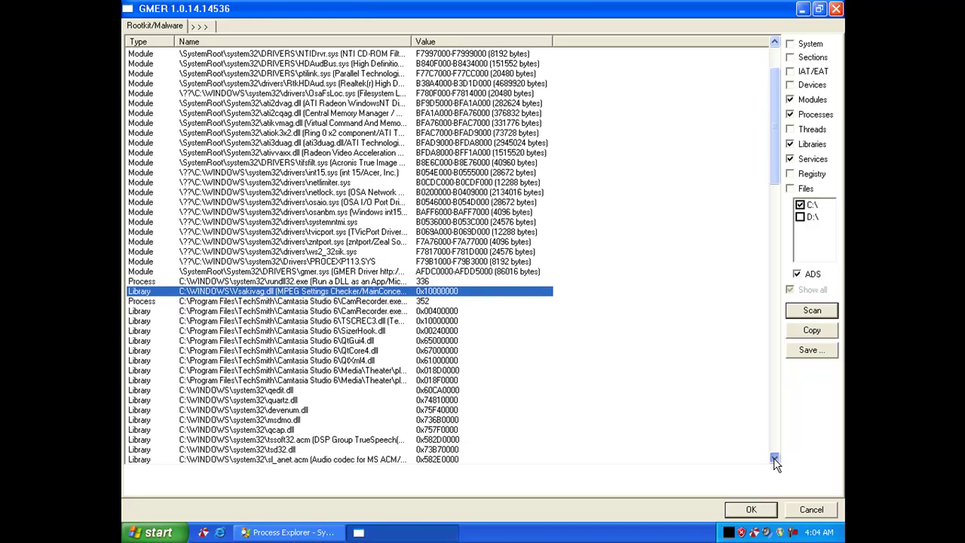
left_click(774, 458)
left_click(774, 459)
left_click(774, 459)
left_click(775, 459)
left_click(774, 458)
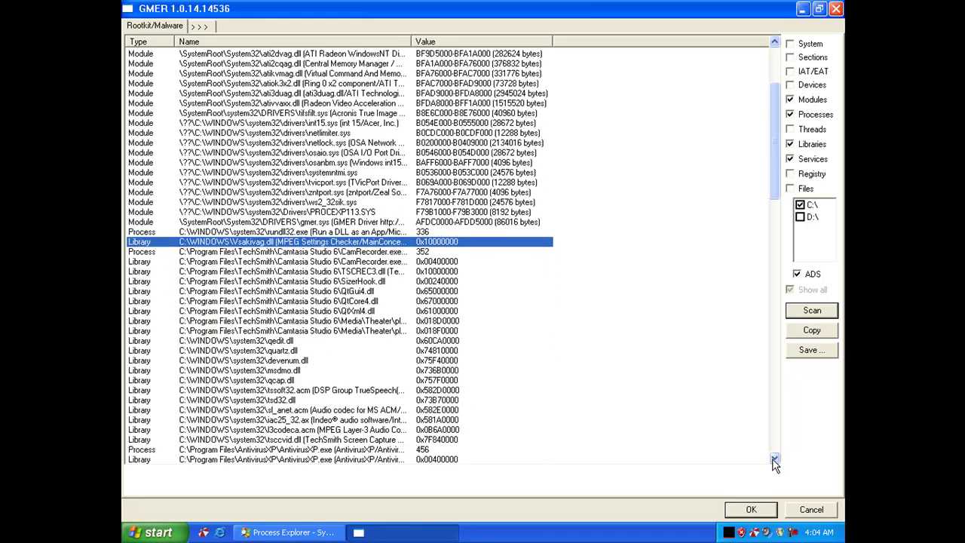
left_click(774, 458)
left_click(774, 459)
left_click(774, 459)
left_click(774, 458)
left_click(774, 459)
left_click(774, 458)
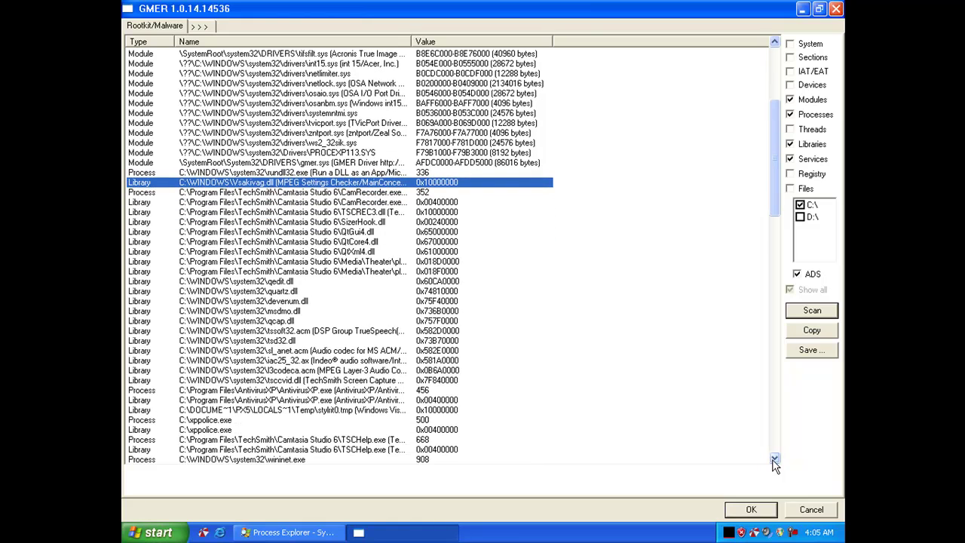
left_click(775, 459)
left_click(775, 459)
left_click(774, 459)
left_click(774, 459)
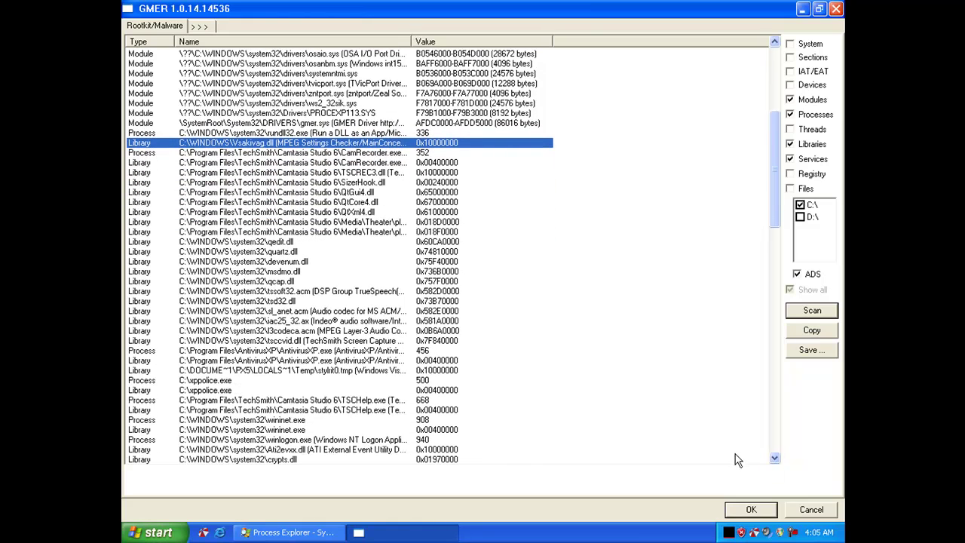
left_click(389, 371)
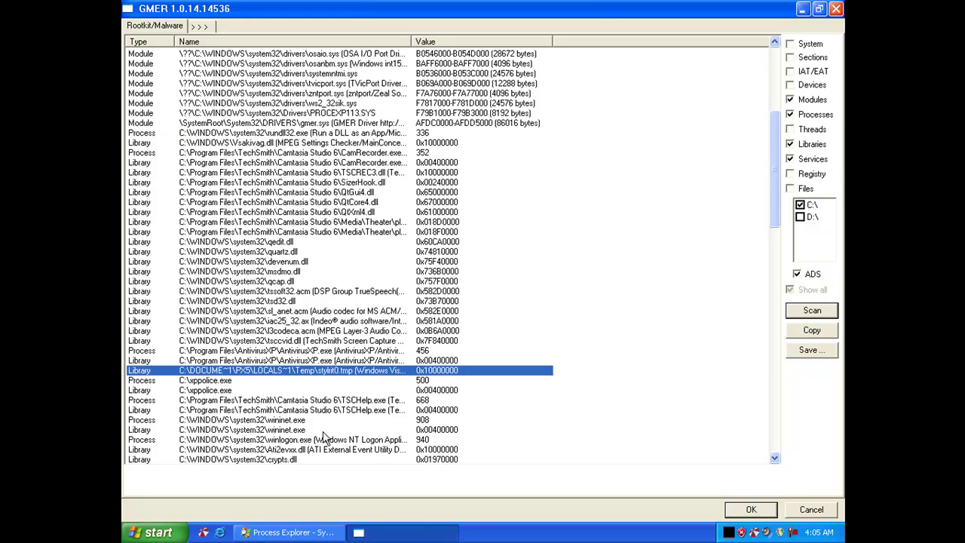
left_click(290, 429)
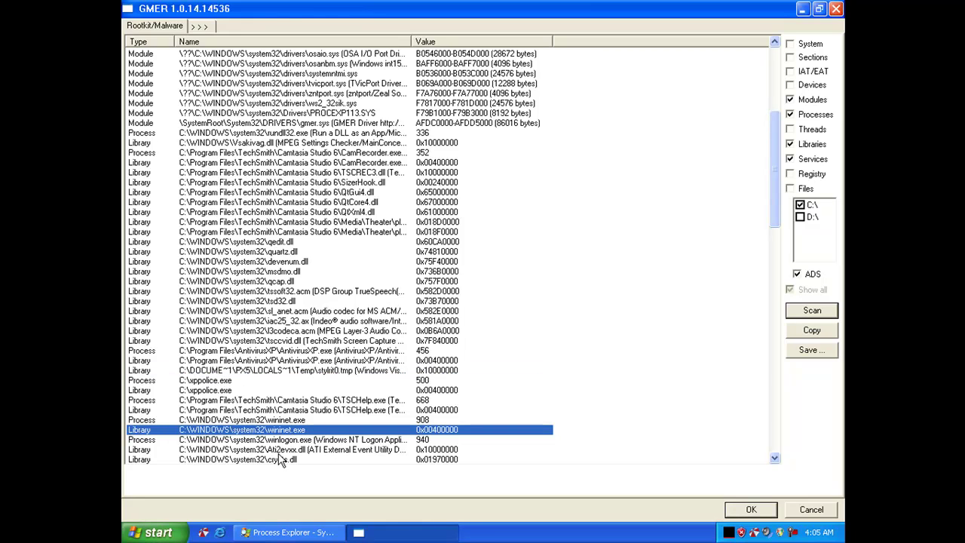
left_click(281, 459)
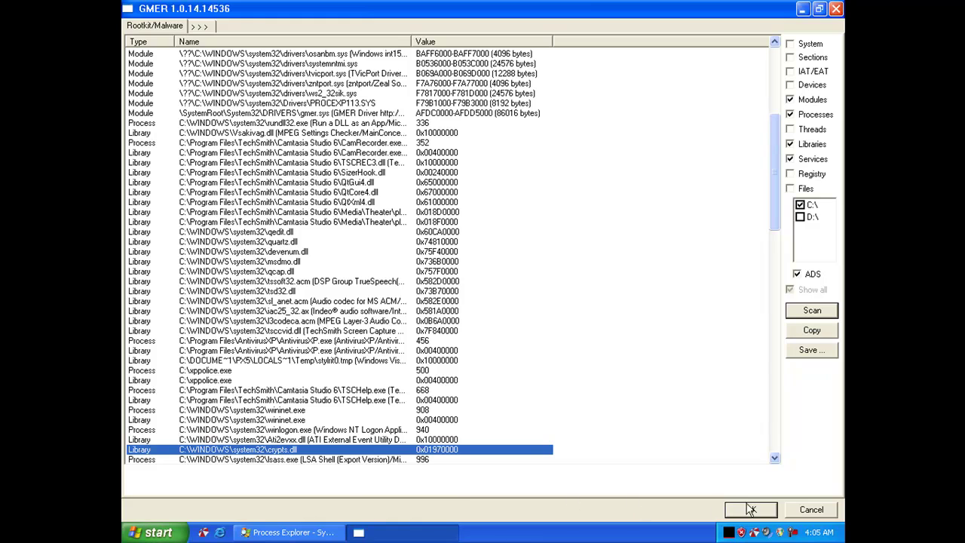
- Examine the libraries loaded under Explorer.EXE, singling out etacokuv.dll, svshost.dll and gjgsys.dll
left_click(774, 458)
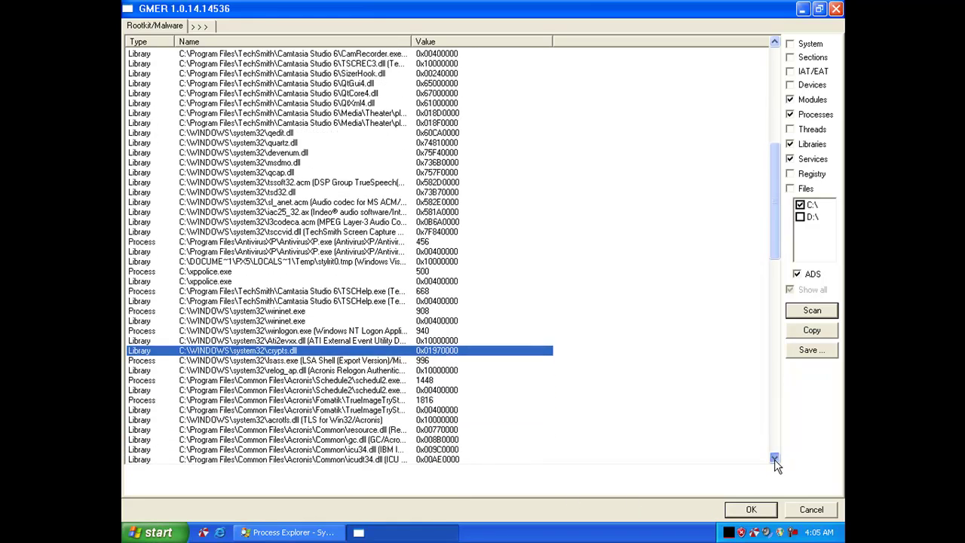
left_click_drag(775, 459, 770, 461)
left_click(774, 458)
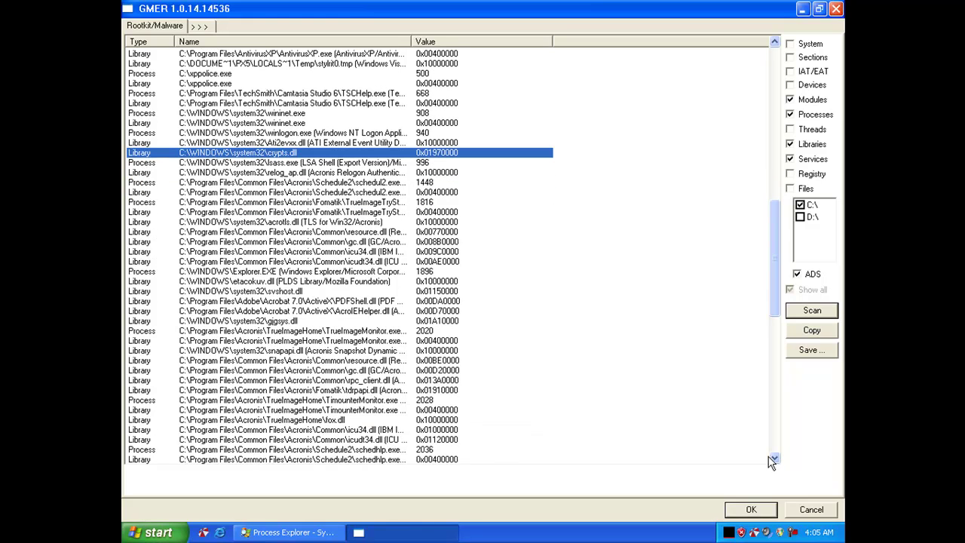
left_click(770, 460)
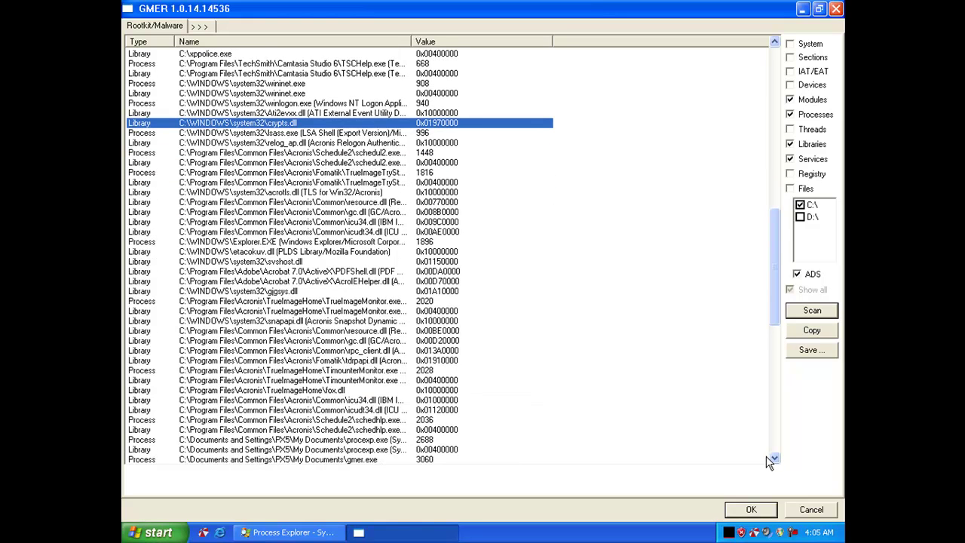
left_click(356, 255)
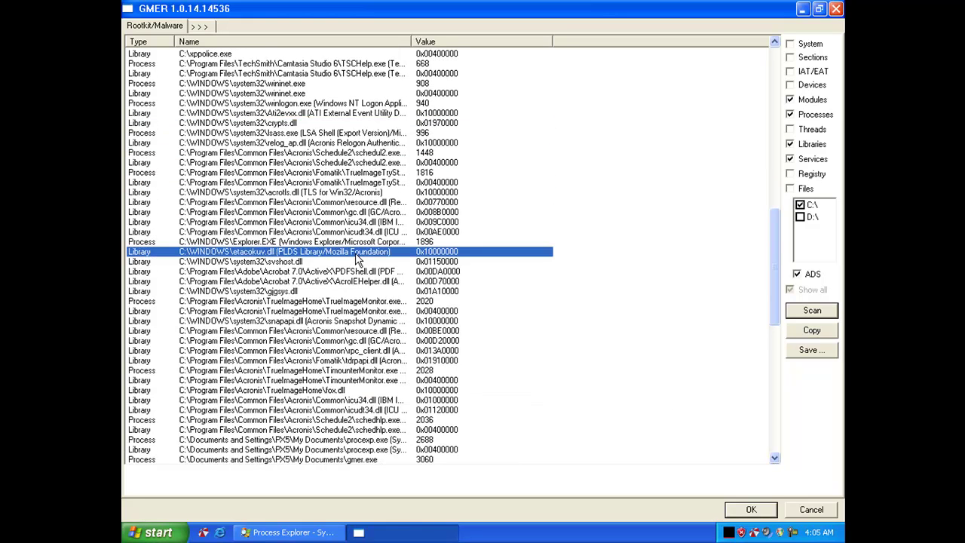
left_click(292, 263)
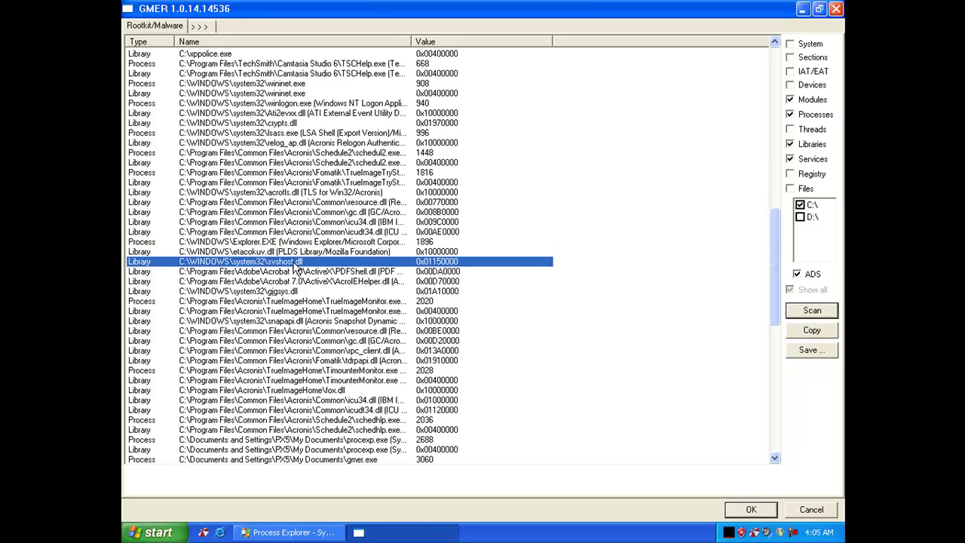
left_click(292, 291)
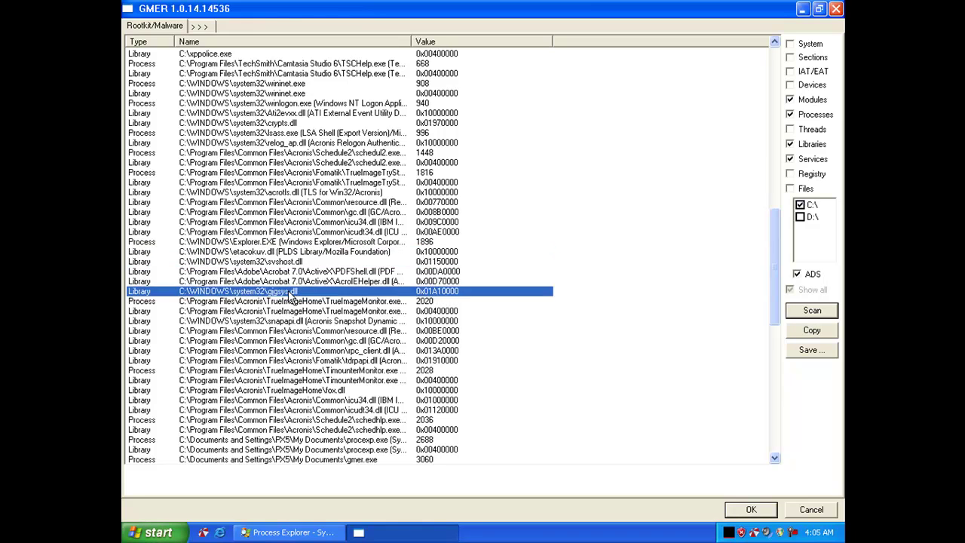
- Review the remaining processes, libraries and non-Microsoft services down to the end of the scan results
left_click(774, 458)
left_click(775, 457)
left_click(774, 458)
left_click(775, 458)
left_click(775, 458)
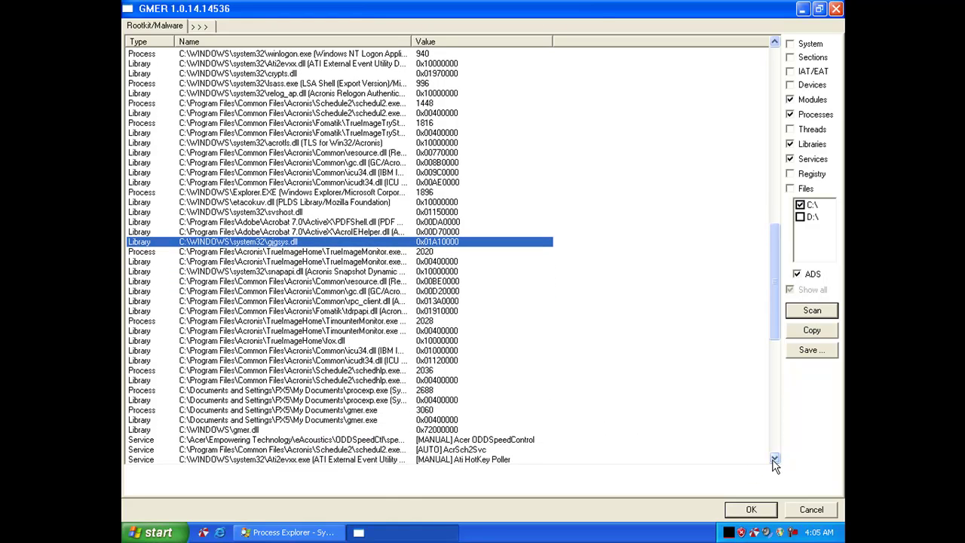
left_click(774, 457)
left_click(774, 457)
left_click(774, 458)
left_click(774, 458)
left_click(775, 458)
left_click(774, 457)
left_click(774, 457)
left_click(774, 457)
left_click(775, 457)
left_click(775, 458)
left_click(774, 458)
left_click(774, 458)
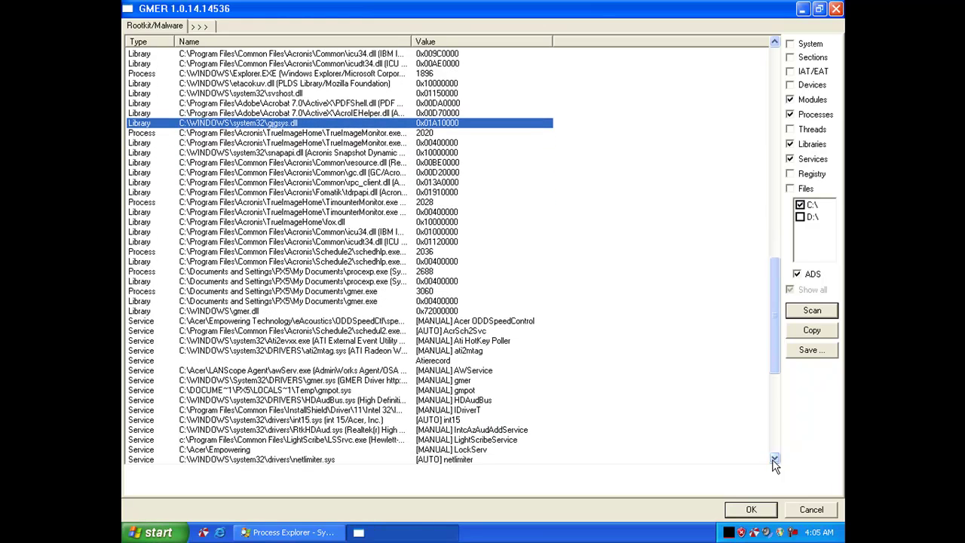
left_click(774, 458)
left_click(774, 458)
left_click(774, 458)
left_click(774, 458)
left_click(774, 458)
left_click(774, 457)
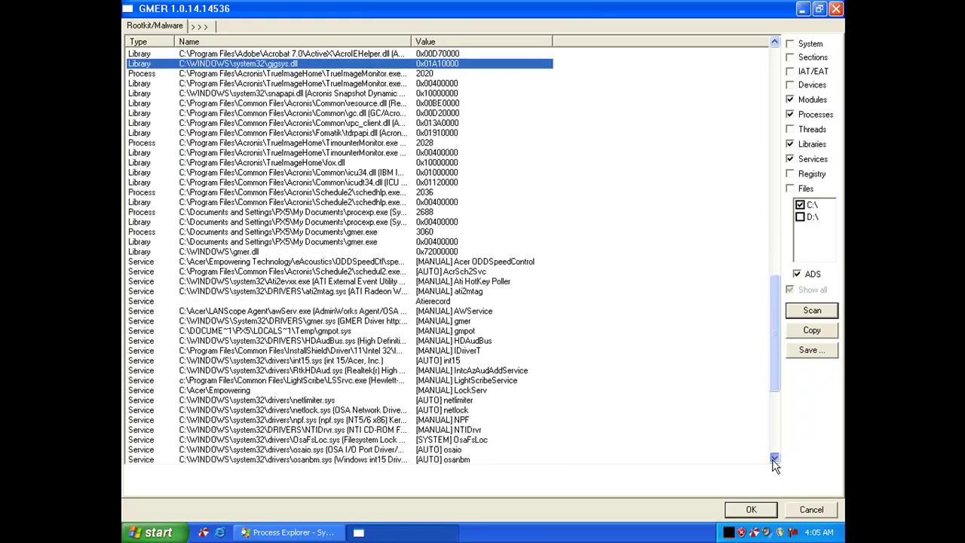
left_click(774, 458)
left_click(774, 458)
left_click(774, 457)
left_click(775, 458)
left_click(774, 458)
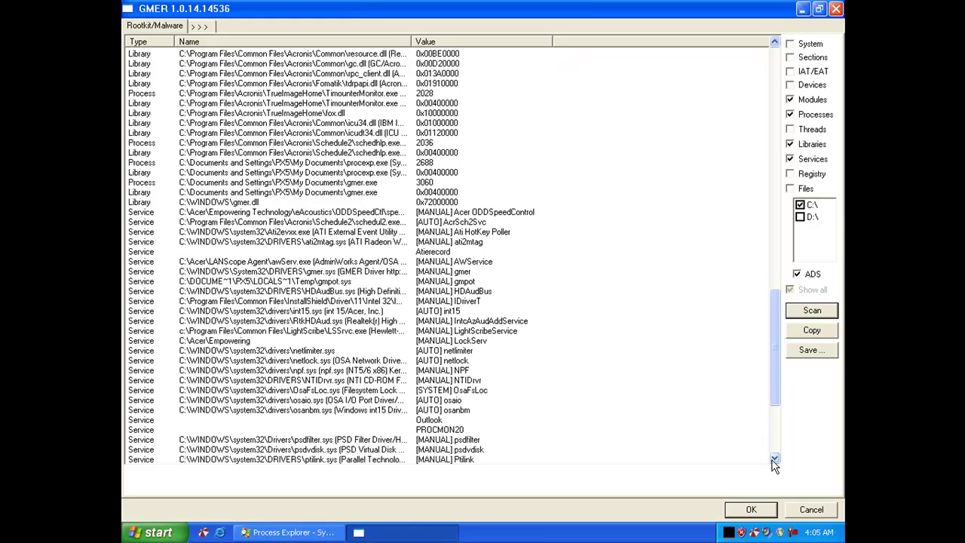
left_click(774, 457)
left_click(774, 458)
left_click(774, 458)
left_click(774, 458)
left_click(774, 457)
left_click(774, 457)
left_click(774, 457)
left_click(775, 458)
left_click(774, 458)
left_click(774, 458)
left_click(774, 457)
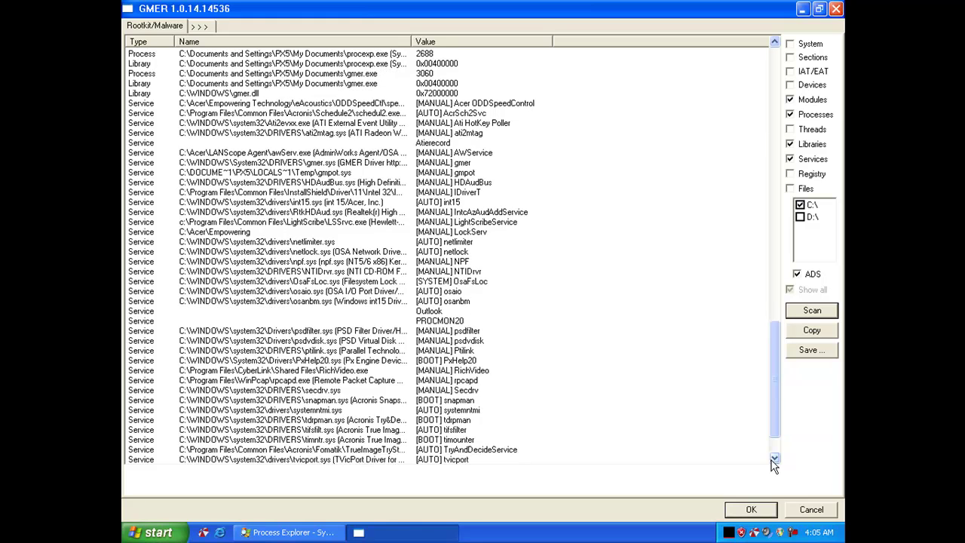
left_click(774, 457)
left_click(774, 458)
left_click(775, 458)
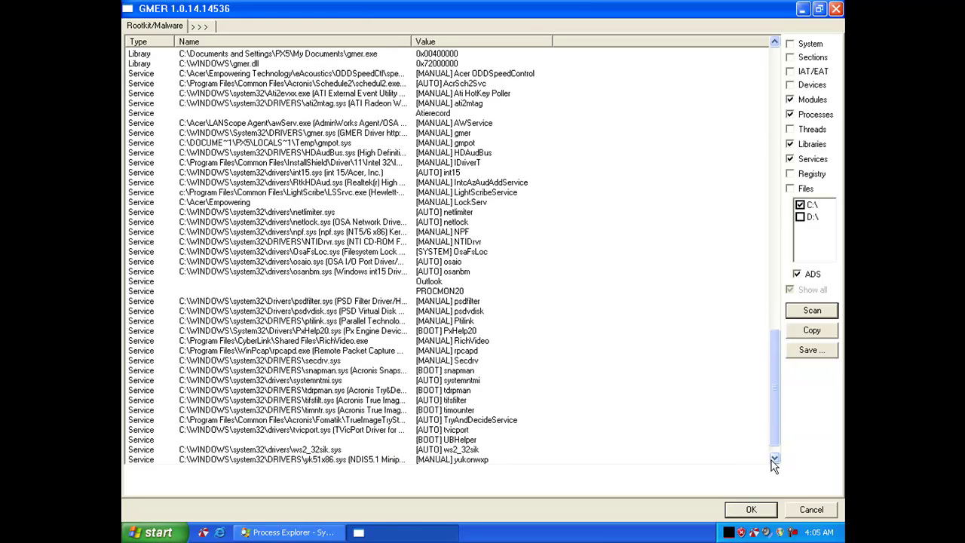
left_click(774, 457)
left_click(774, 457)
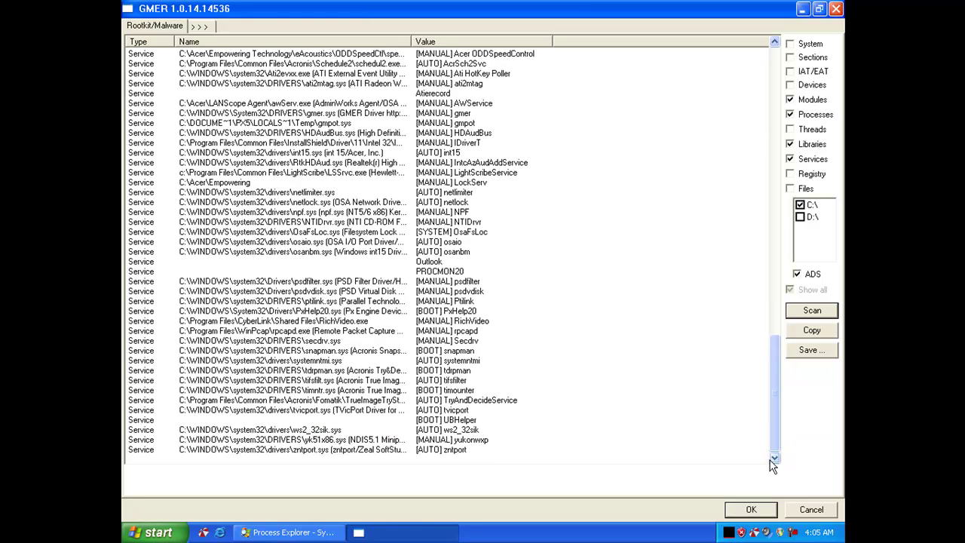
- Single out the systemntmi and ws2_32sik services in the GMER scan results, and close GMER
left_click(475, 362)
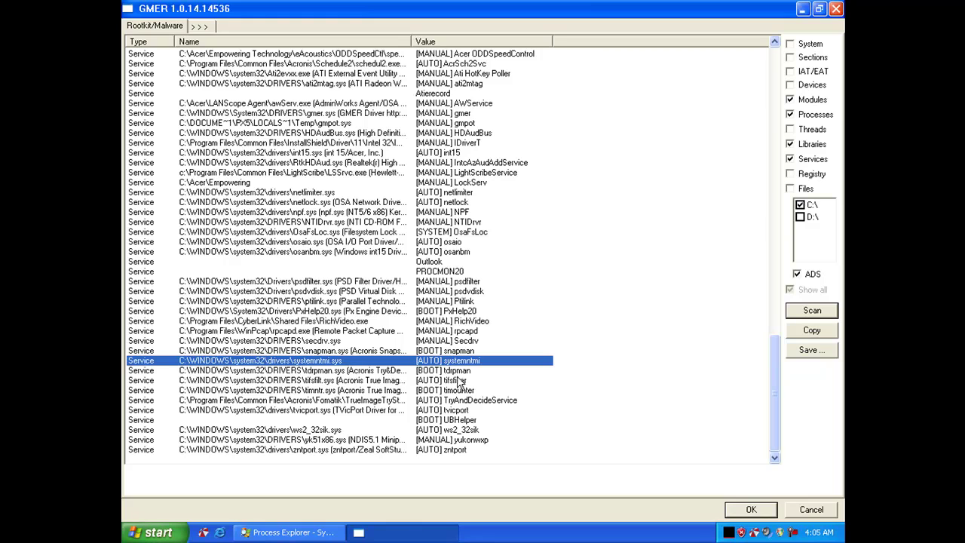
left_click(470, 433)
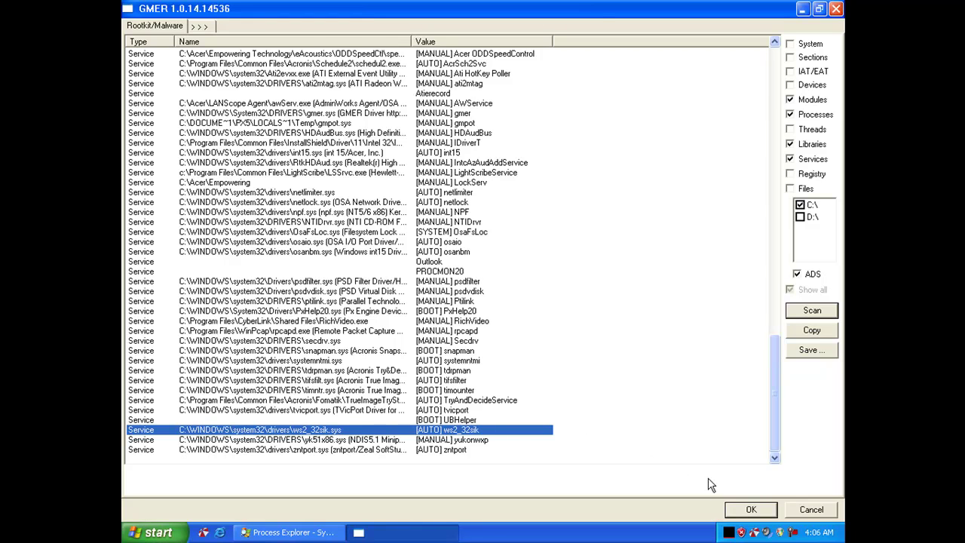
left_click(751, 510)
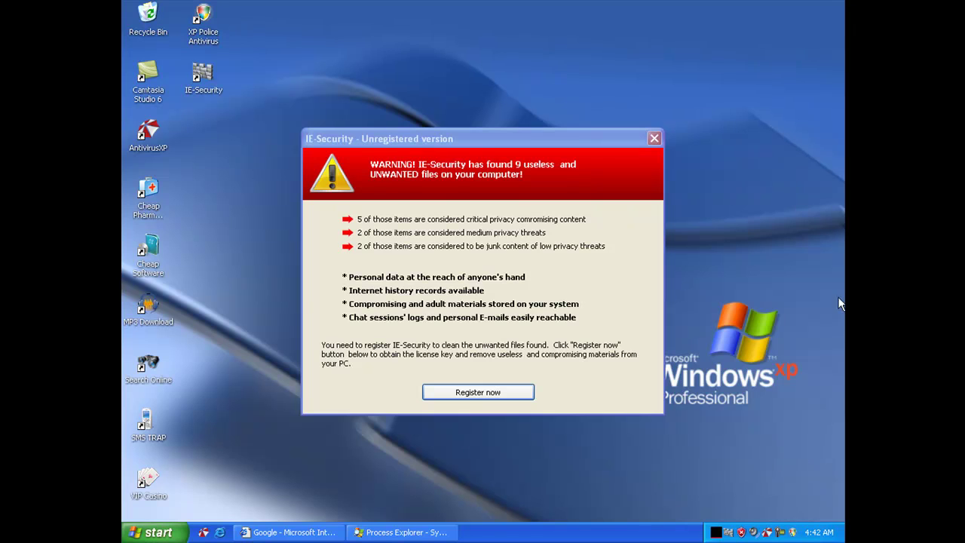
- Dismiss the IE-Security warning and search Google for Prevx CSI in Internet Explorer
left_click(653, 139)
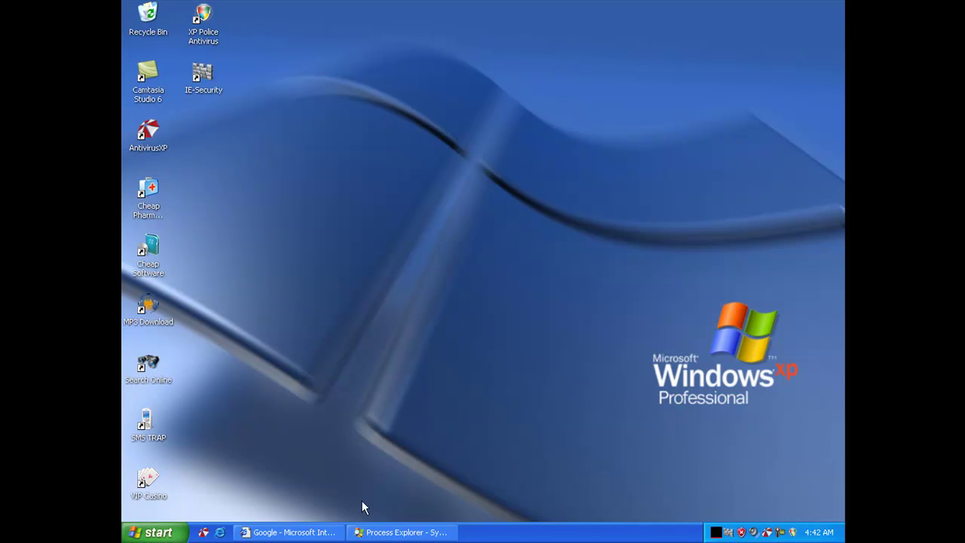
left_click(324, 532)
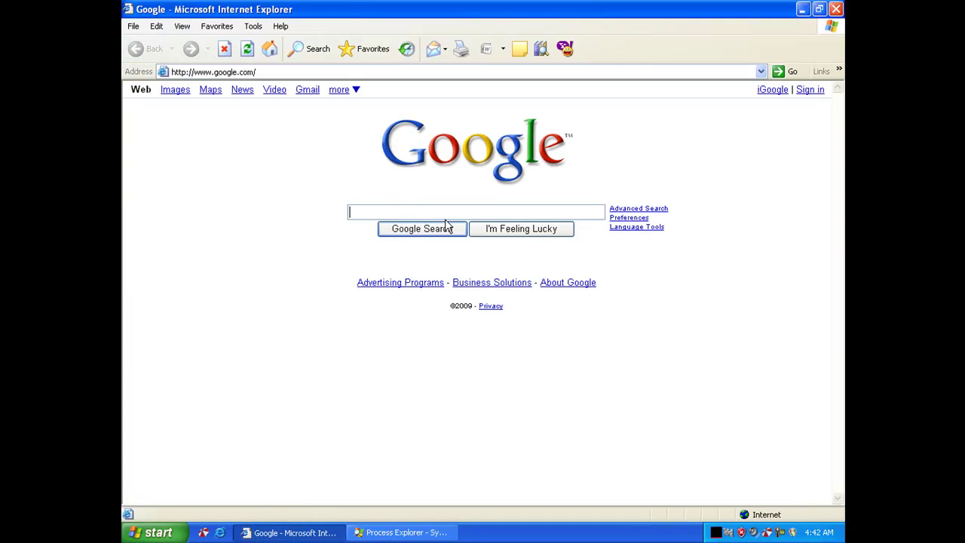
type("Prevx ")
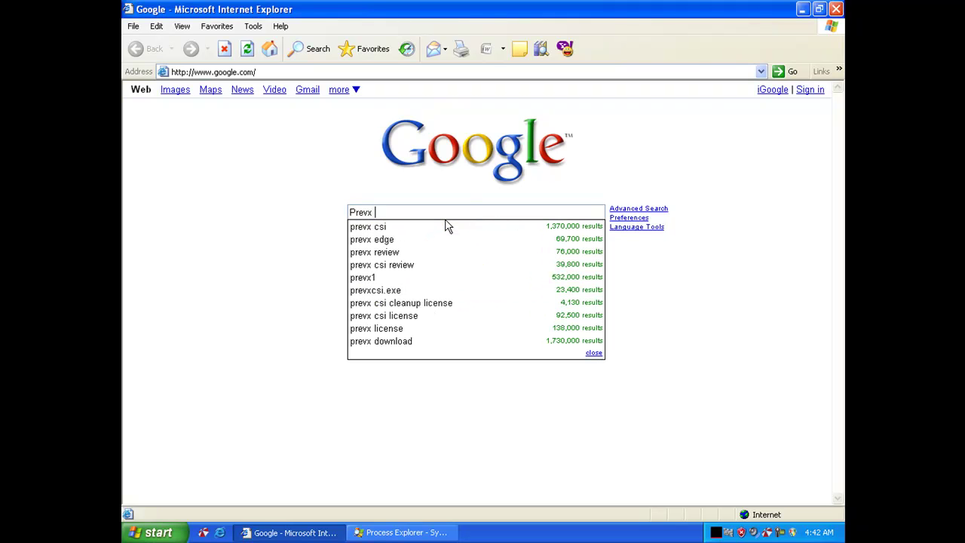
type("CSI")
key("Return")
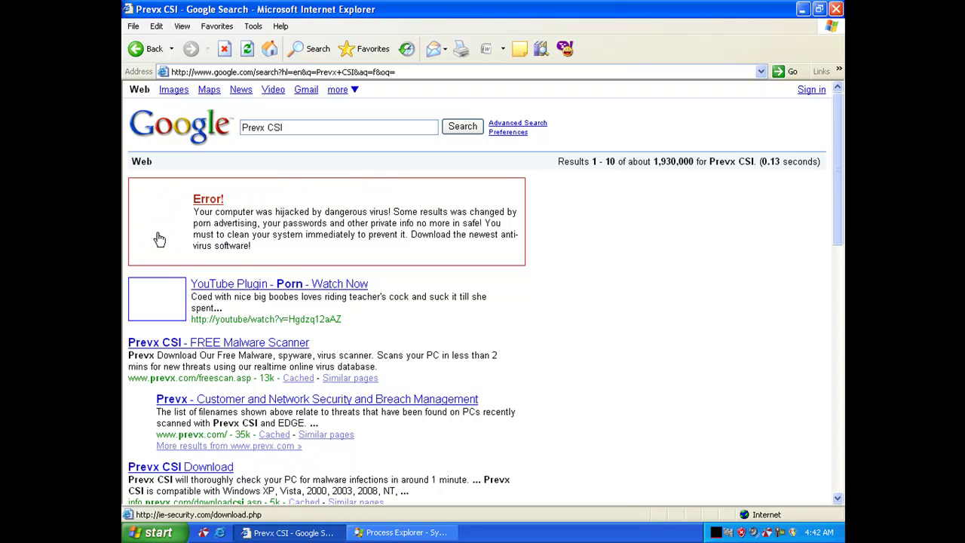
- Try to open the Prevx CSI Download result, allowing the data transfer in the XP Police Antivirus alert
scroll(170, 347, "down", 5)
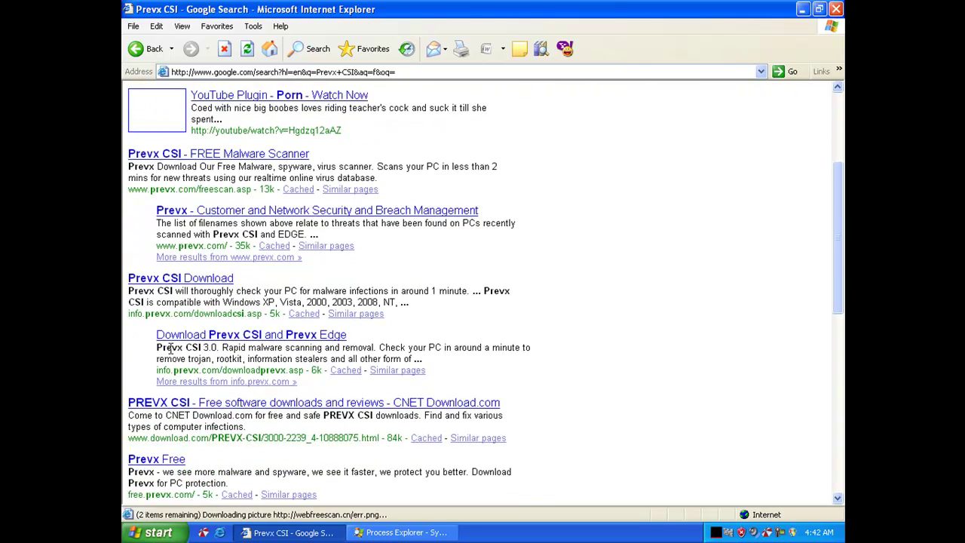
left_click(182, 280)
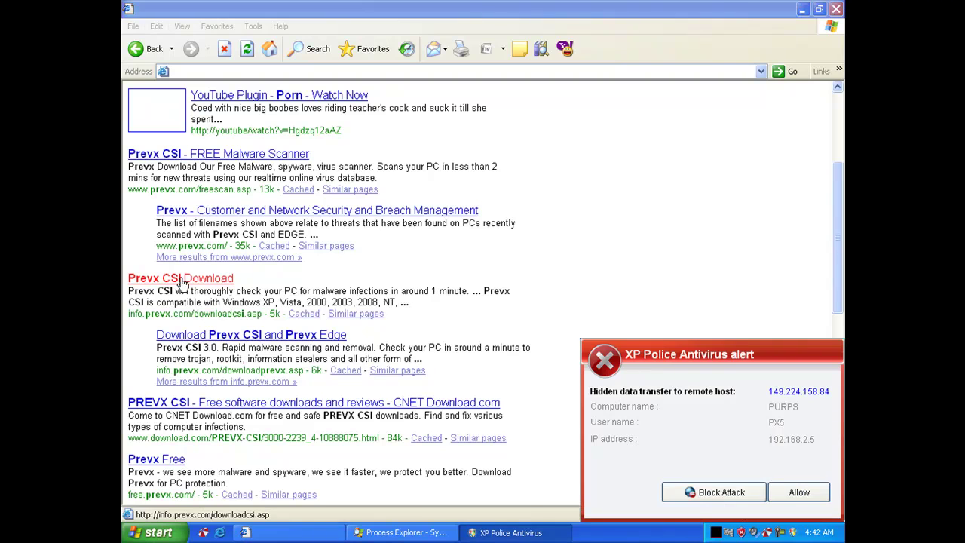
left_click(796, 494)
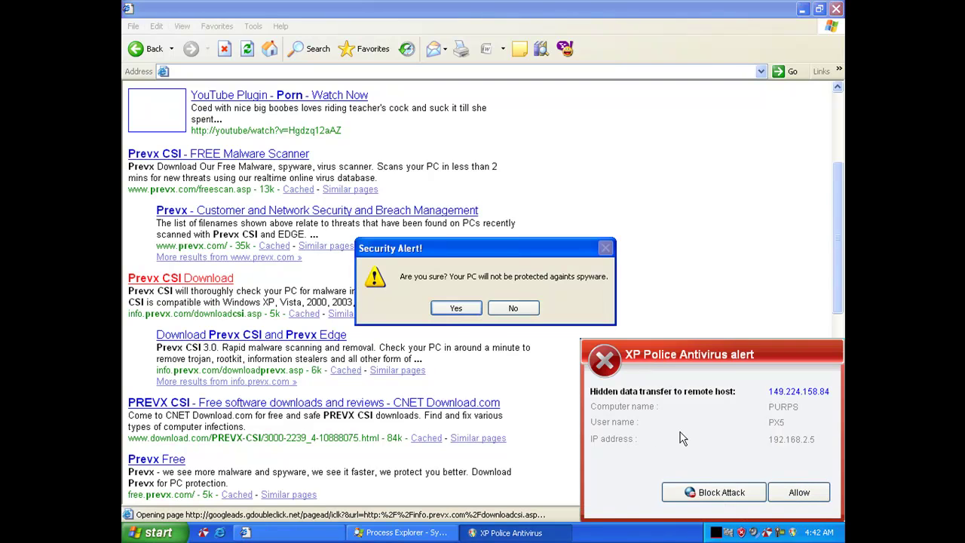
left_click(456, 309)
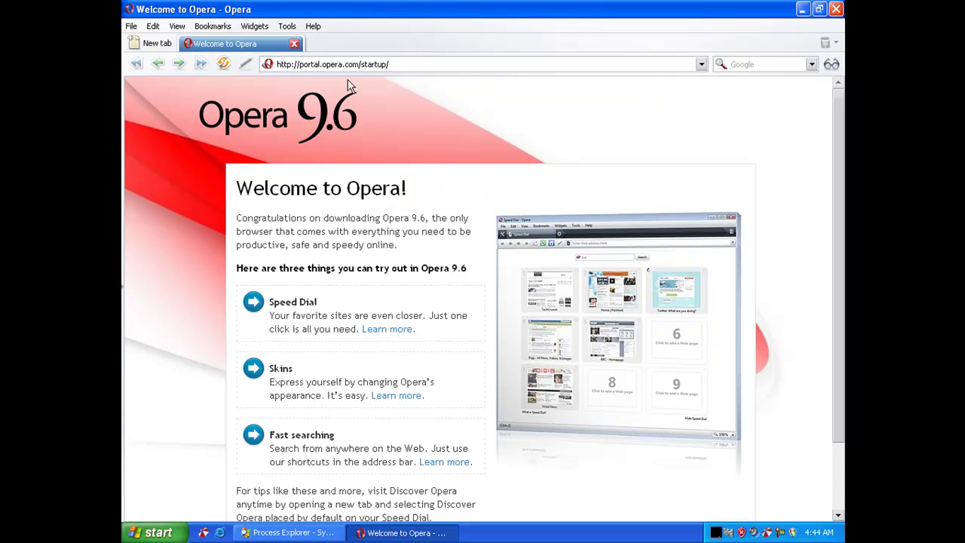
- Go to google.com in Opera and search for Prevx CSI
left_click(341, 66)
type("google.com")
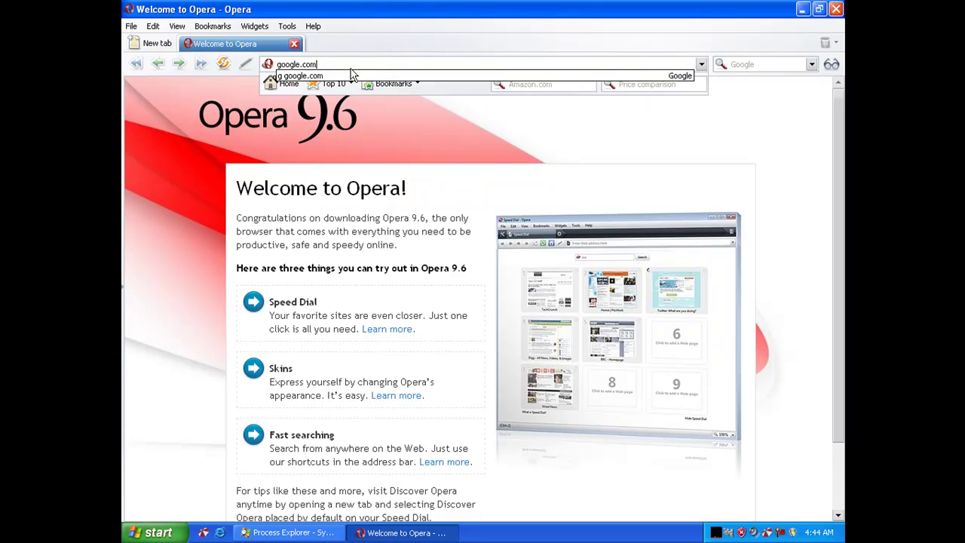
key("Return")
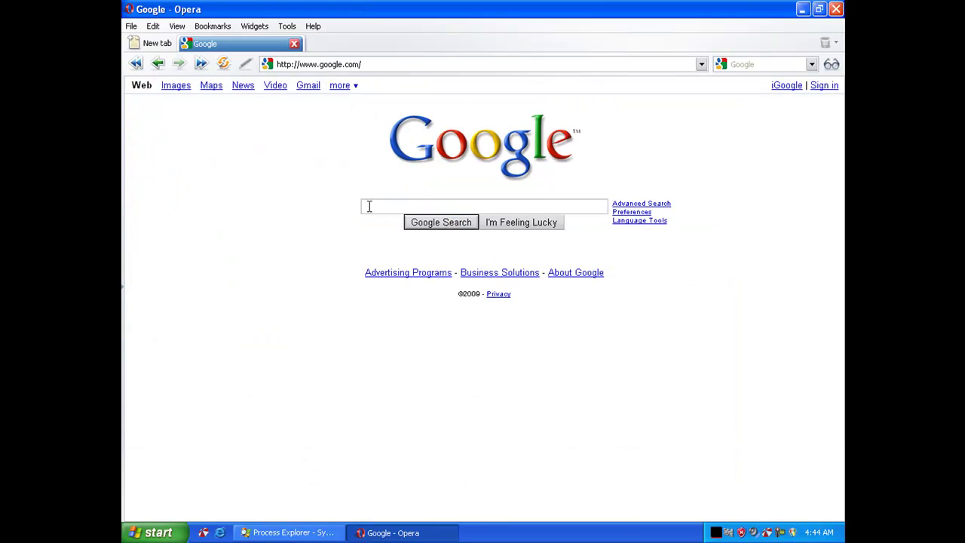
type("Prevx CSI")
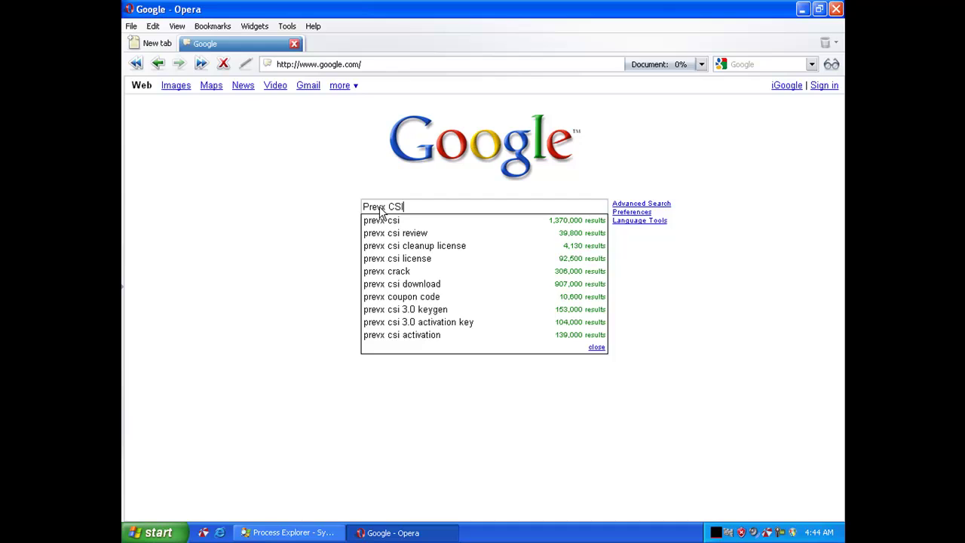
key("Return")
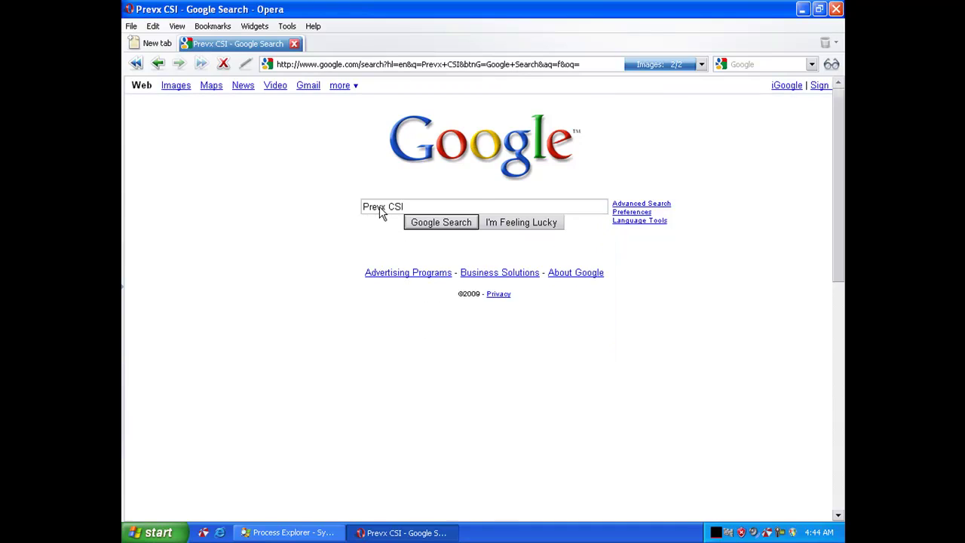
- Open the Prevx CSI Download result, and download and run the Prevx CSI installer
left_click(194, 329)
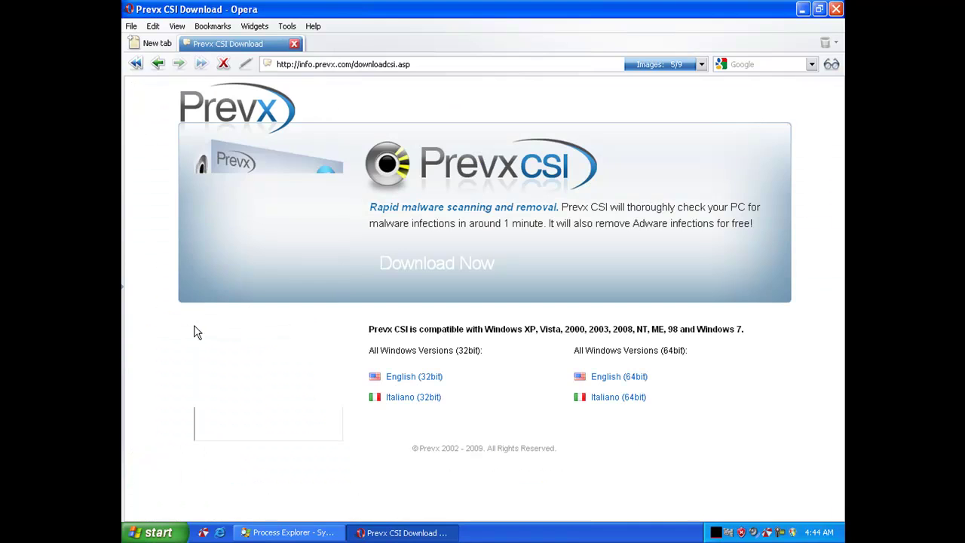
left_click(444, 269)
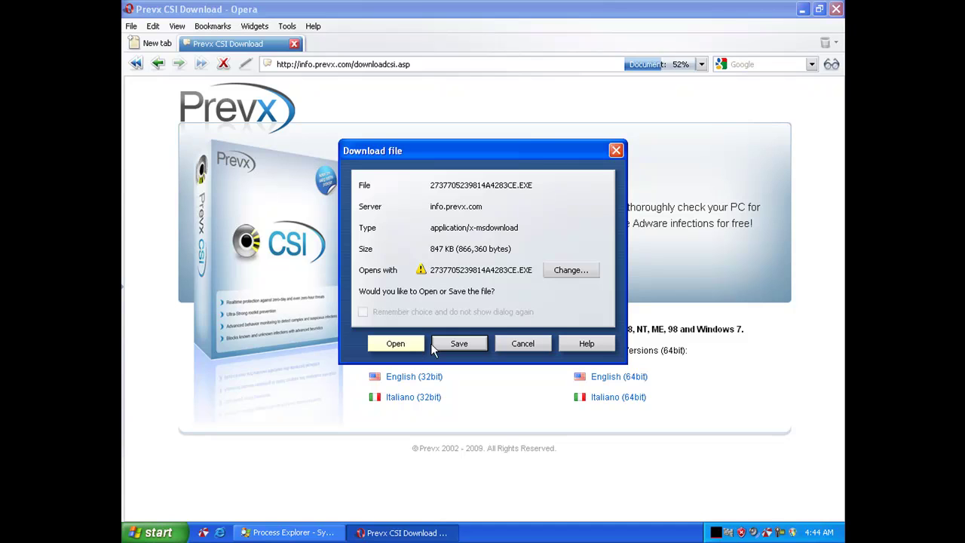
left_click(400, 349)
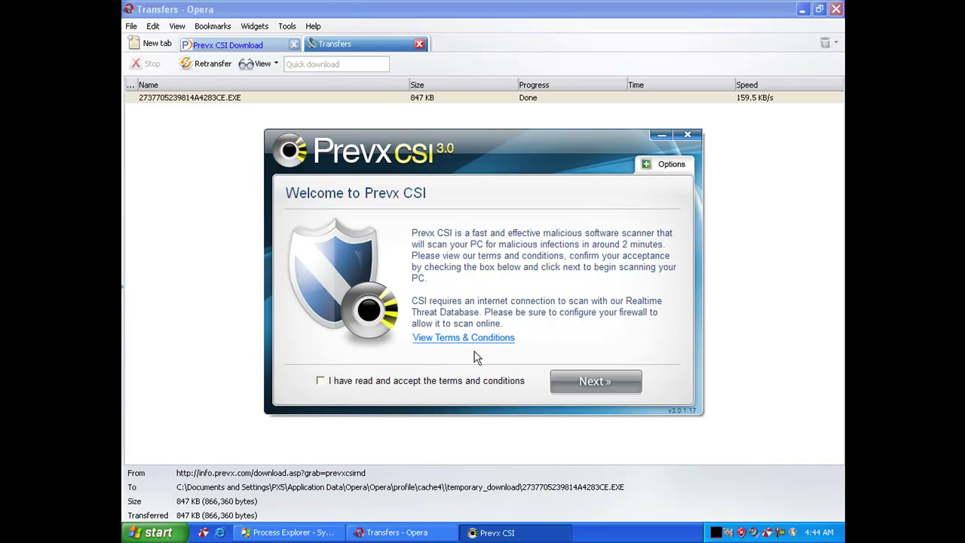
- Accept the Prevx CSI terms, close Opera, and install to C:\Program Files\Prevx with a desktop shortcut, acknowledging the licence notice
left_click(424, 383)
left_click(836, 9)
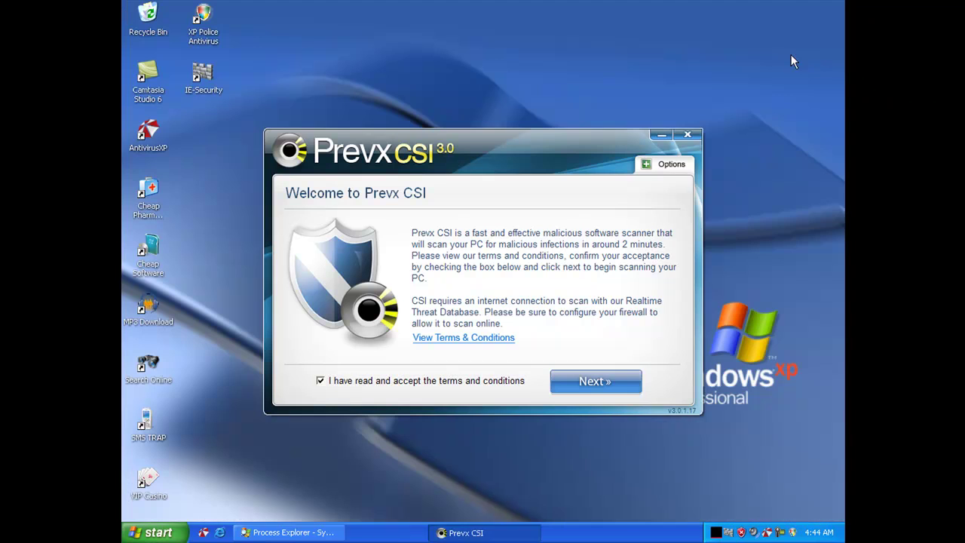
left_click(649, 166)
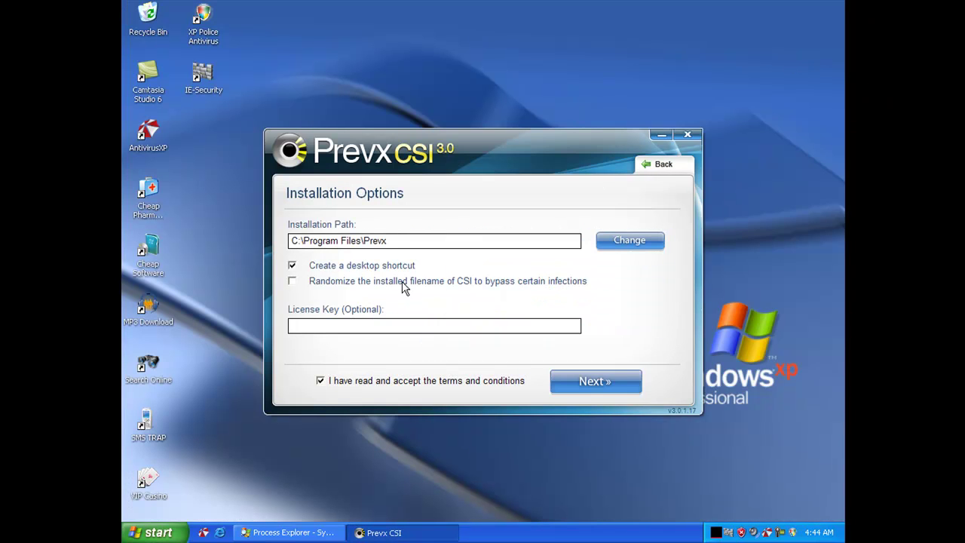
left_click(575, 383)
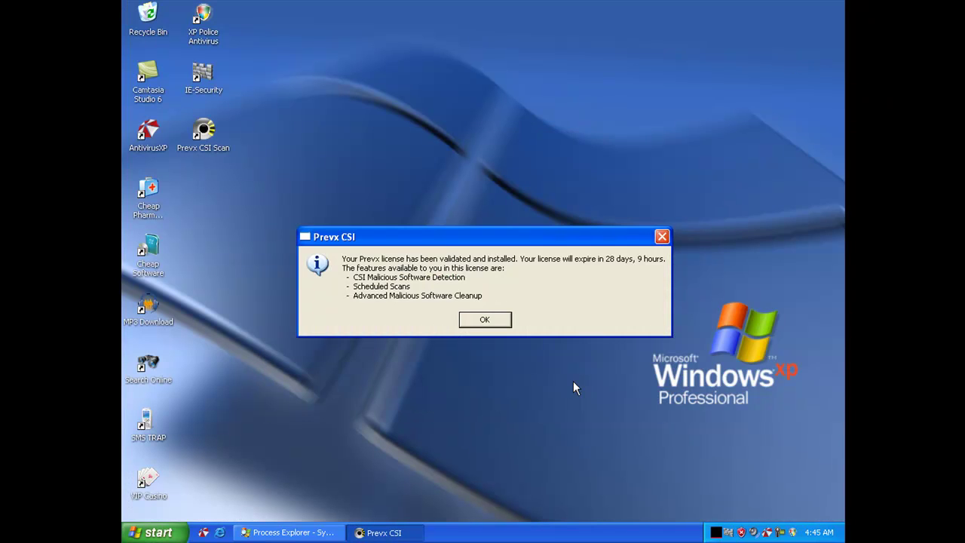
left_click(484, 321)
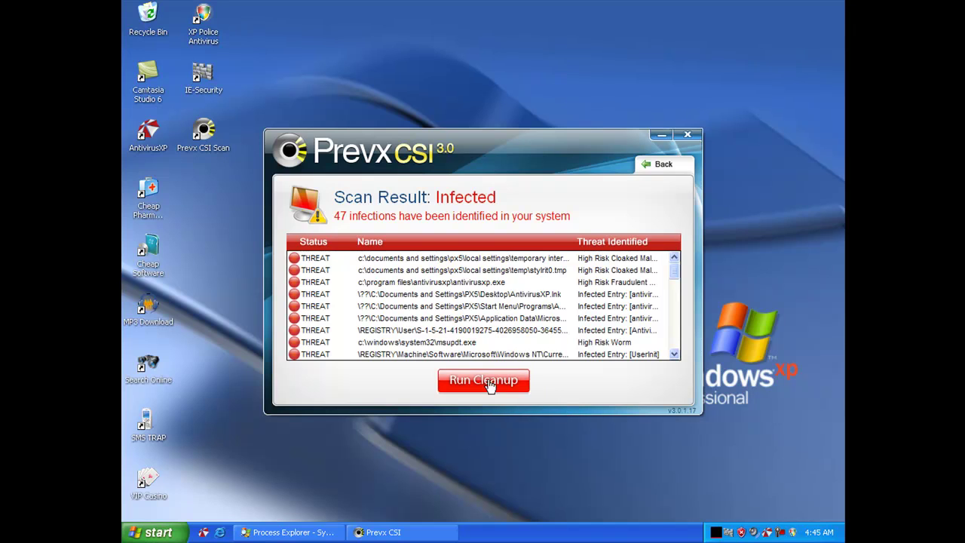
- Review the identified threats in the Prevx CSI scan result down to the end, closing the fake malware warning
left_click(674, 355)
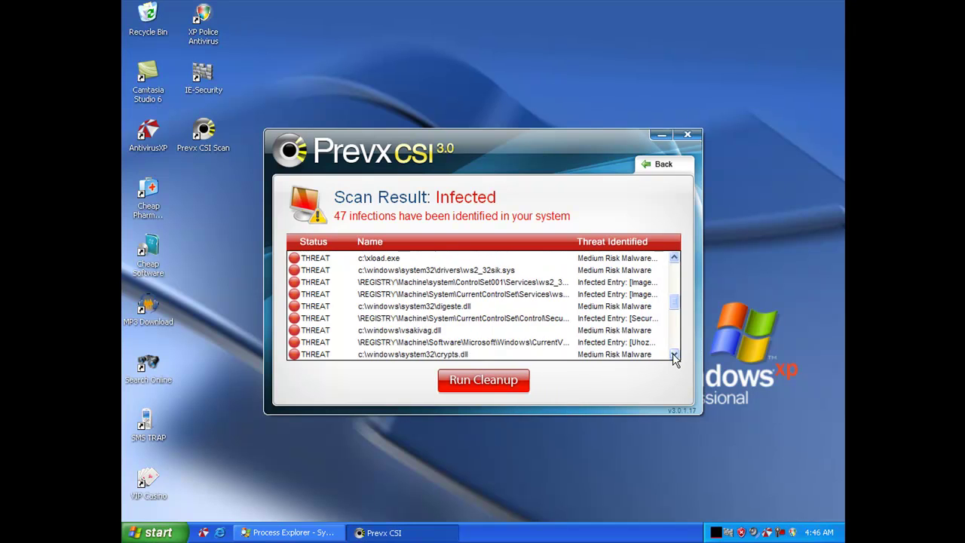
left_click(674, 354)
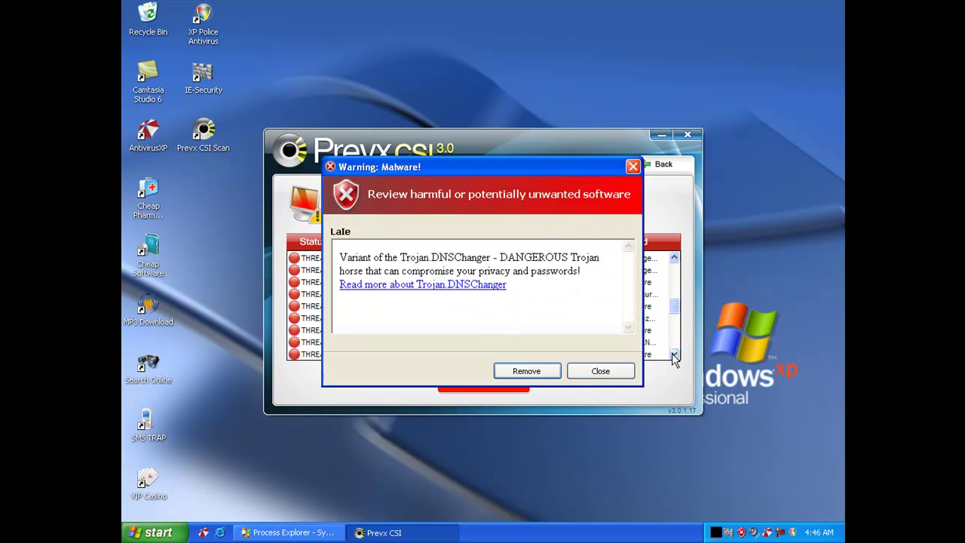
left_click(600, 371)
left_click(674, 354)
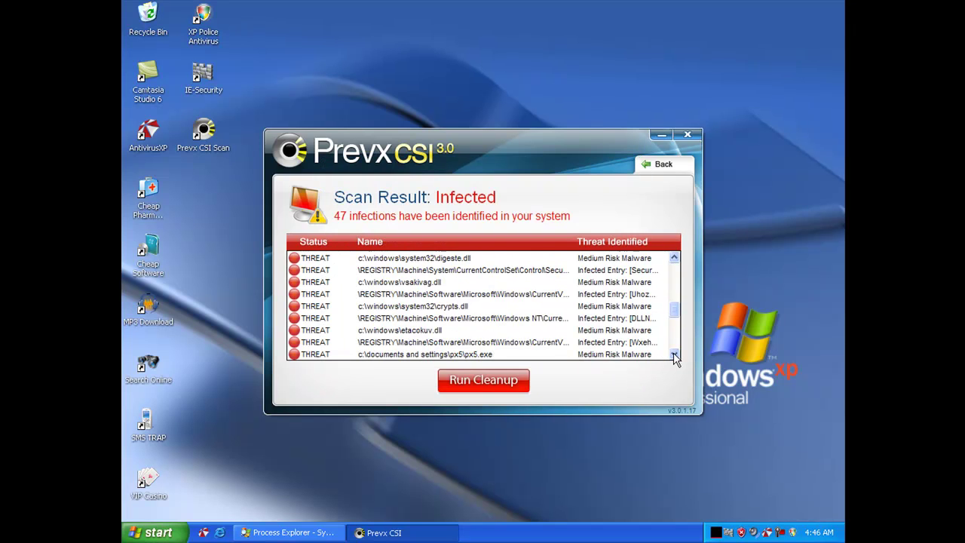
left_click(674, 354)
left_click(674, 354)
left_click(674, 354)
left_click(674, 354)
left_click(674, 354)
left_click(674, 354)
left_click(674, 355)
left_click(674, 355)
left_click(674, 354)
left_click(674, 355)
left_click(674, 355)
left_click(674, 354)
left_click(674, 354)
left_click(674, 355)
left_click(674, 355)
left_click(674, 355)
left_click(674, 355)
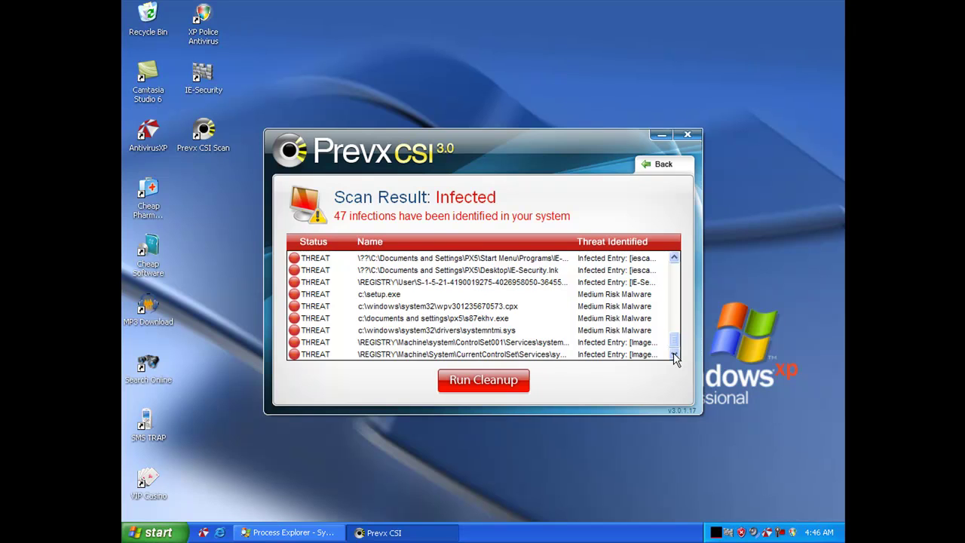
- Run the Prevx CSI cleanup on all identified threats and again on the follow-up scan's infections, then close Prevx CSI
left_click(501, 383)
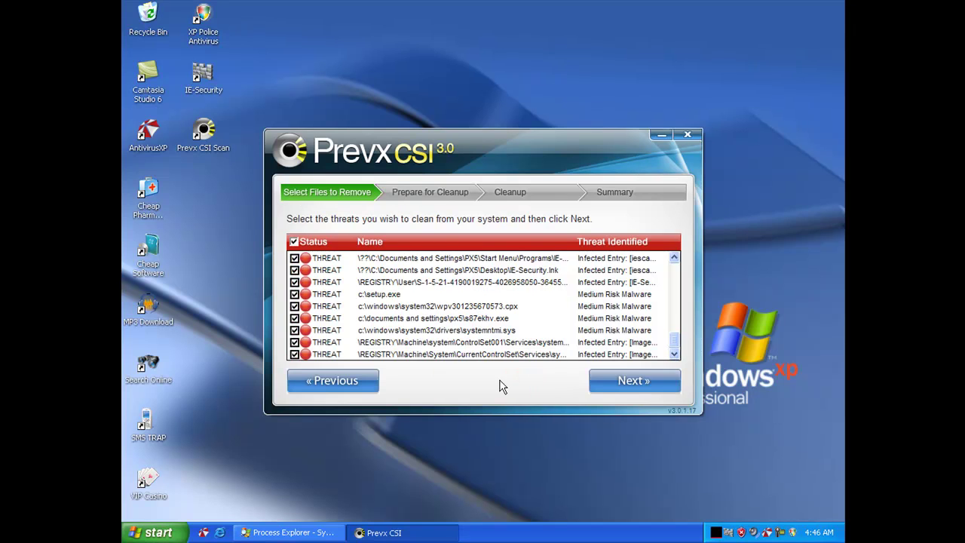
left_click(613, 383)
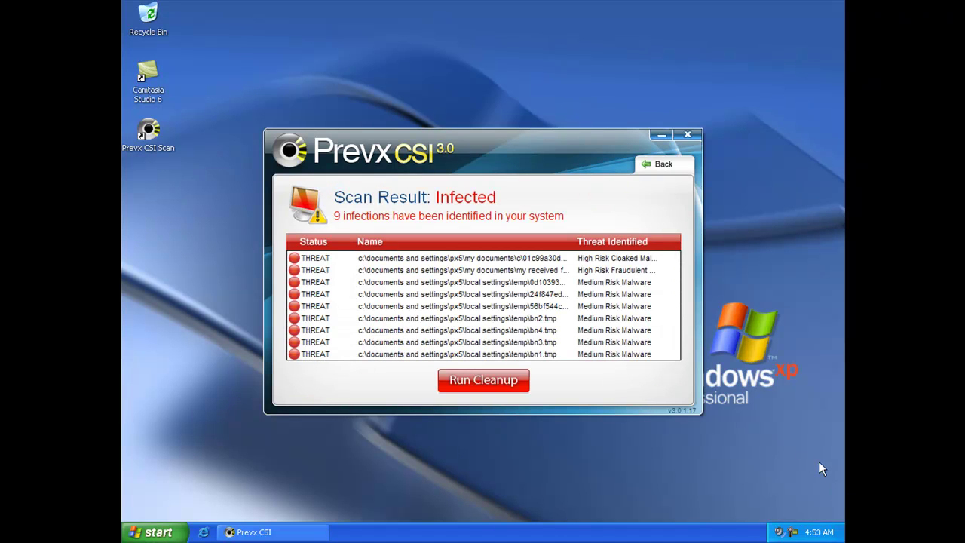
left_click(485, 380)
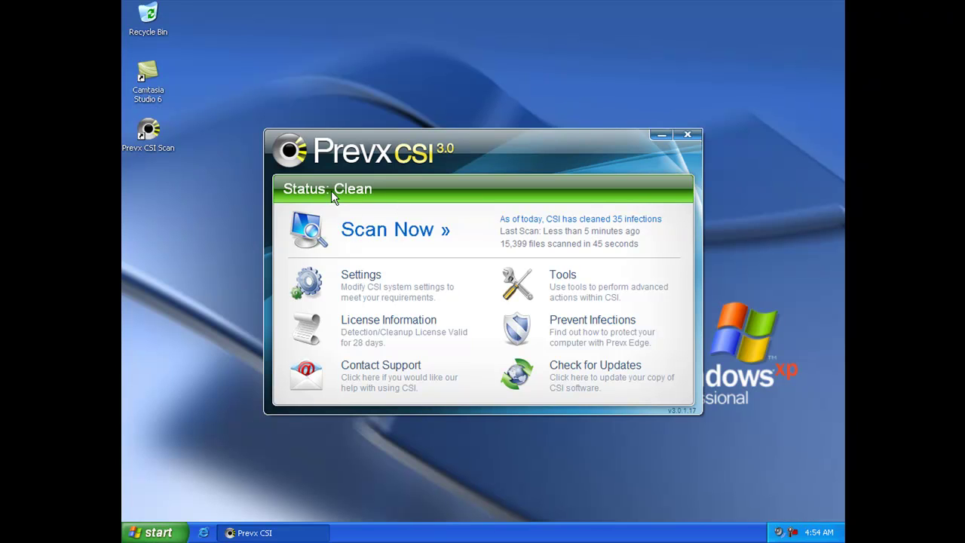
left_click(688, 135)
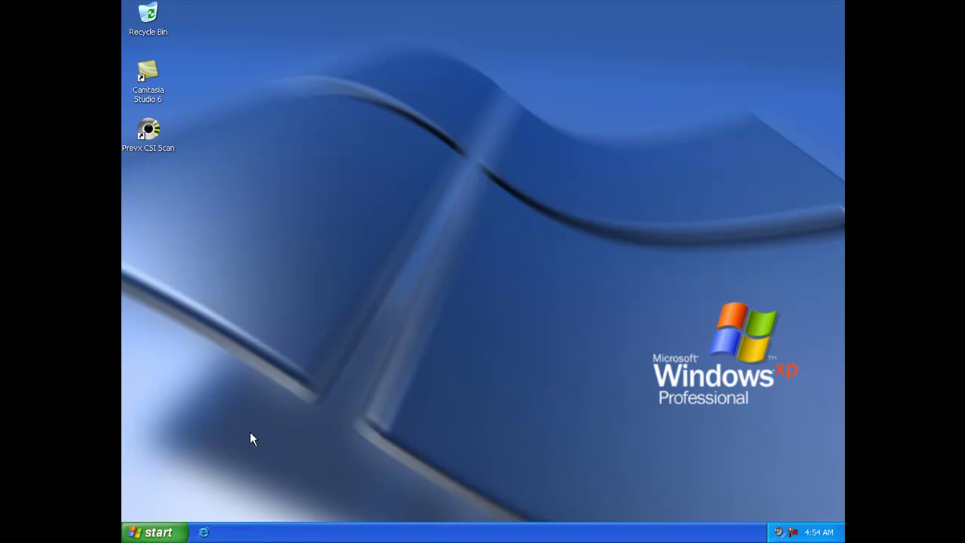
- Run a system scan in a maximized HijackThis window, examine the listed entries, and close HijackThis
left_click(154, 532)
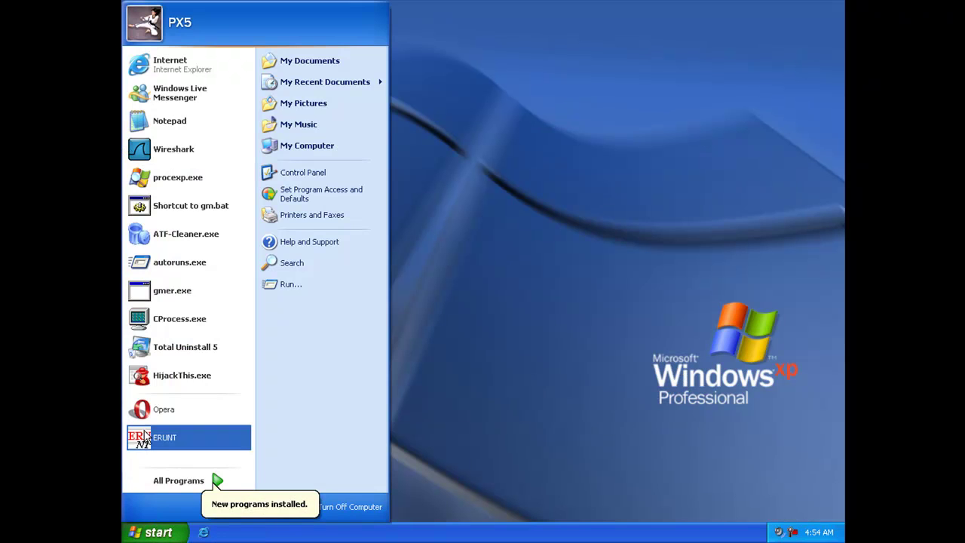
left_click(161, 373)
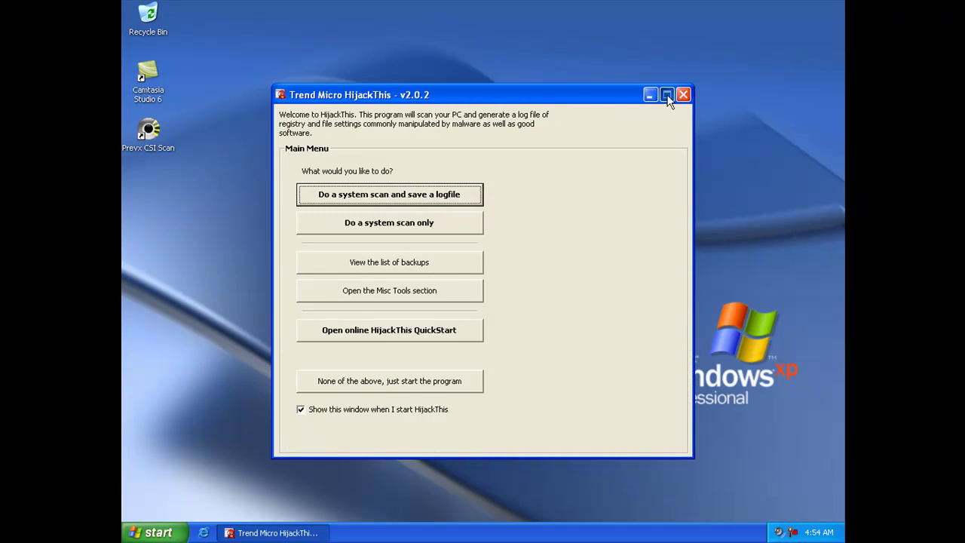
left_click(667, 97)
left_click(189, 140)
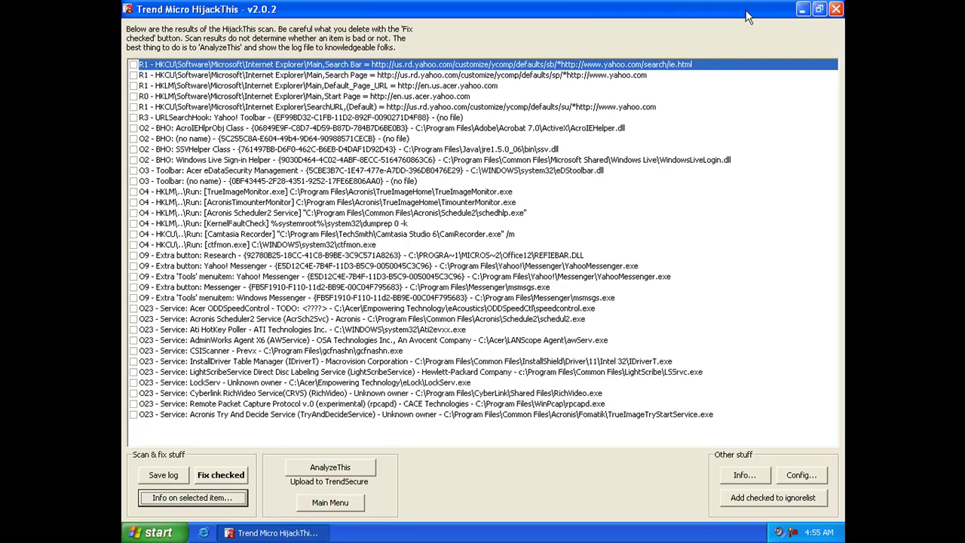
left_click(835, 10)
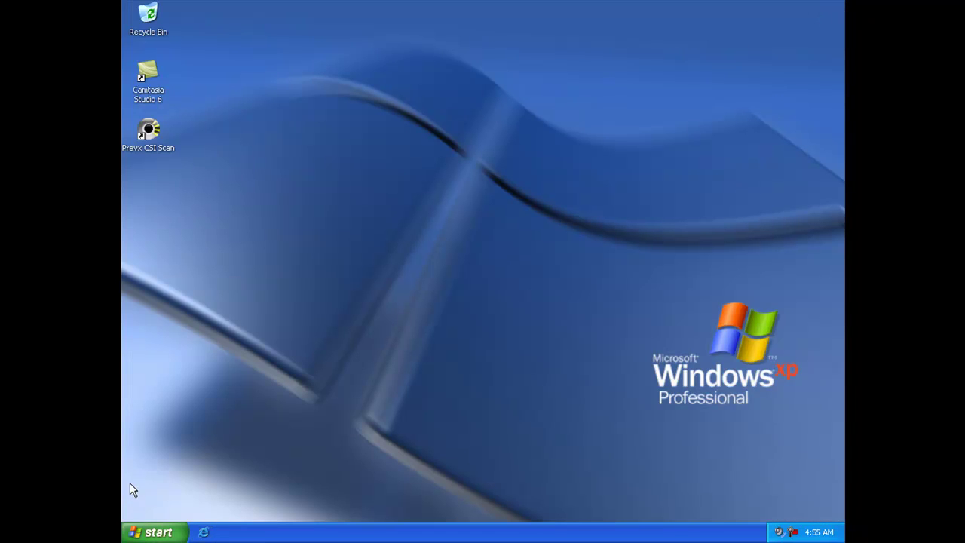
- Launch GMER to check the cleaned system
left_click(153, 532)
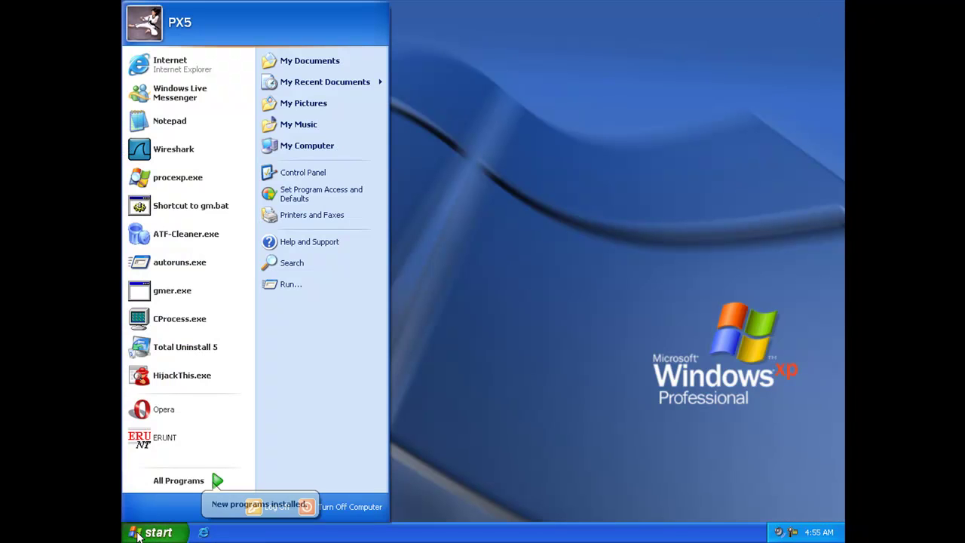
left_click(181, 299)
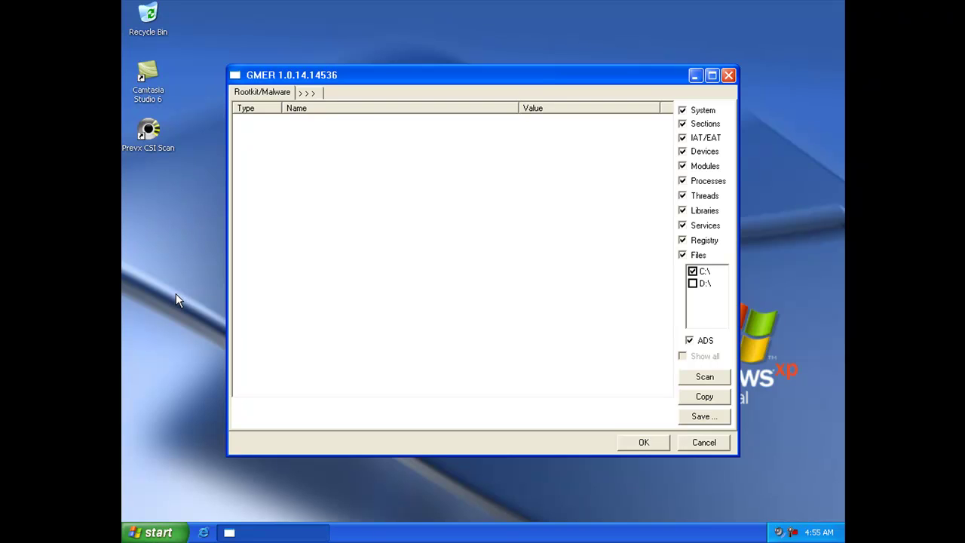